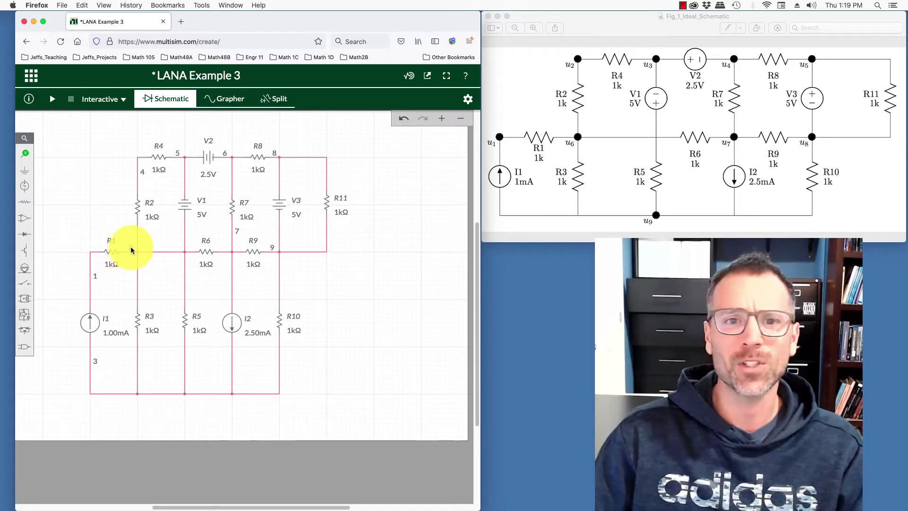
- Rename the net joining R9, V3 and R10 to 10 and the net below I1 to 9
left_click(273, 246)
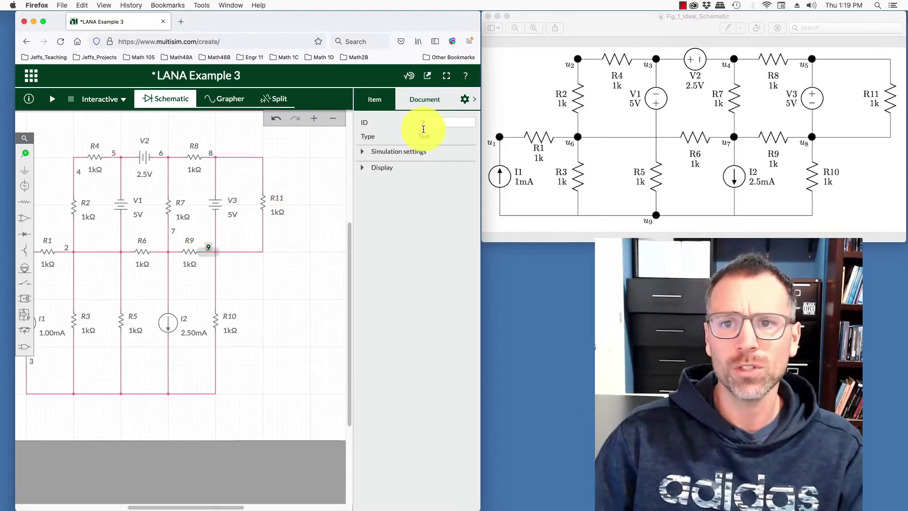
type("10")
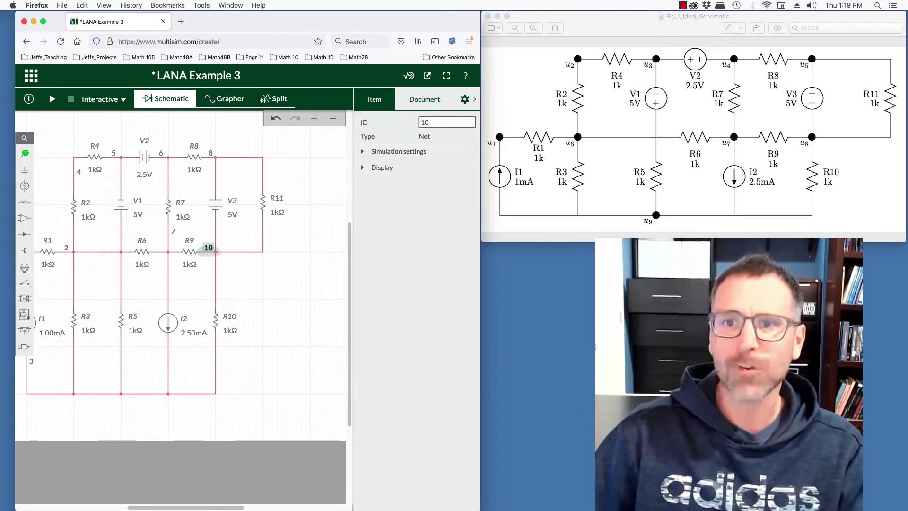
left_click_drag(192, 507, 164, 507)
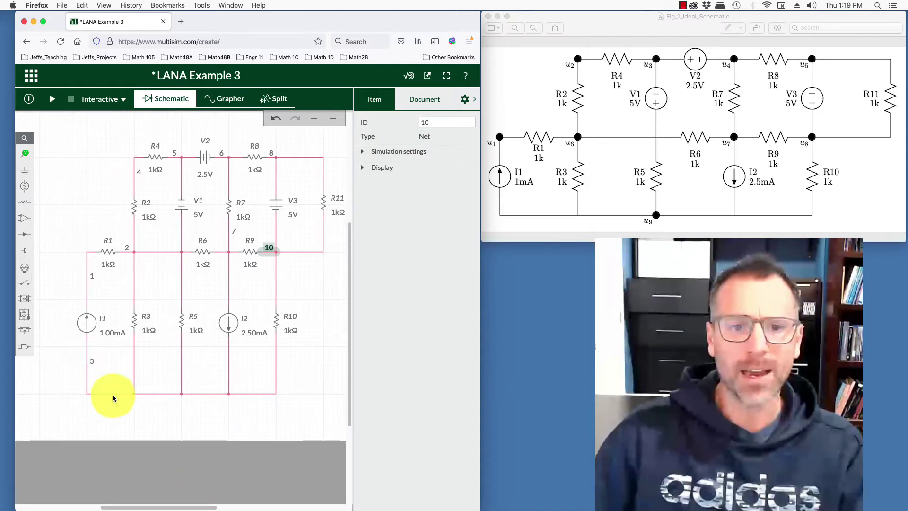
double_click(91, 359)
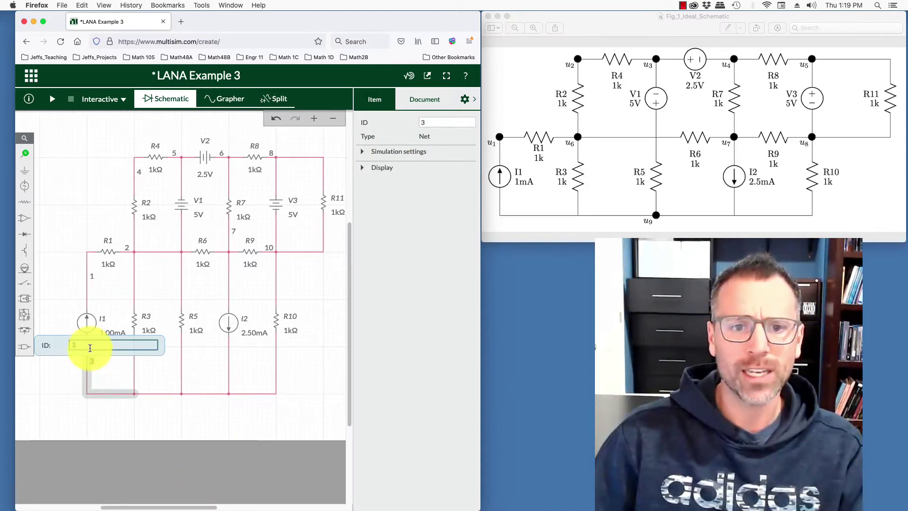
key("BackSpace")
type("9")
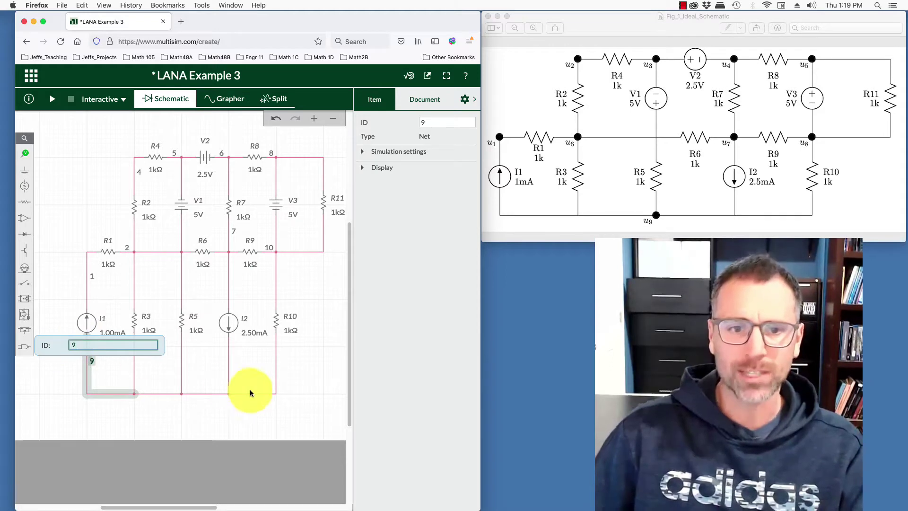
left_click(189, 381)
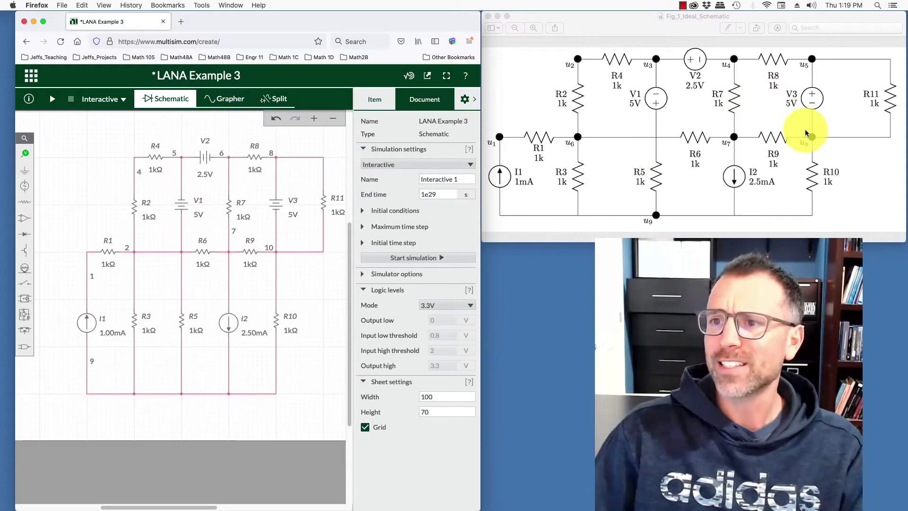
- Try to rename the net joining R9, V3 and R10 to 8
left_click(269, 247)
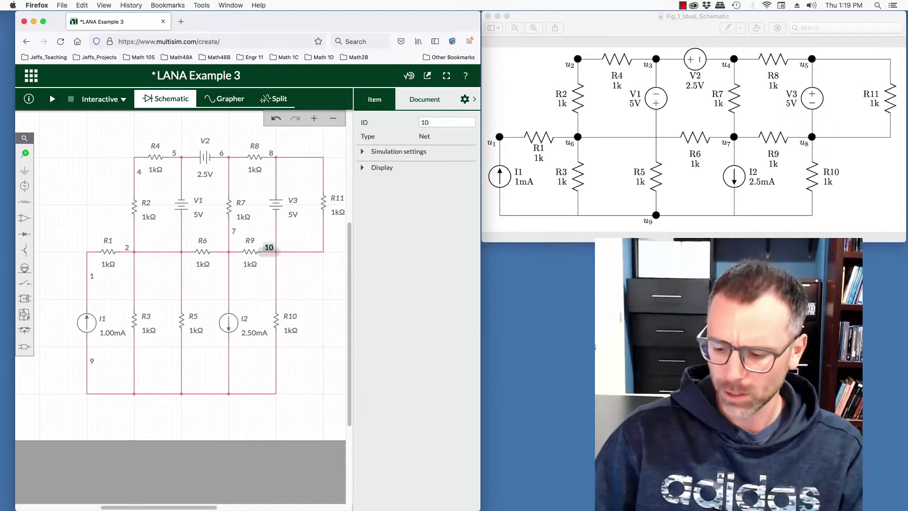
double_click(423, 123)
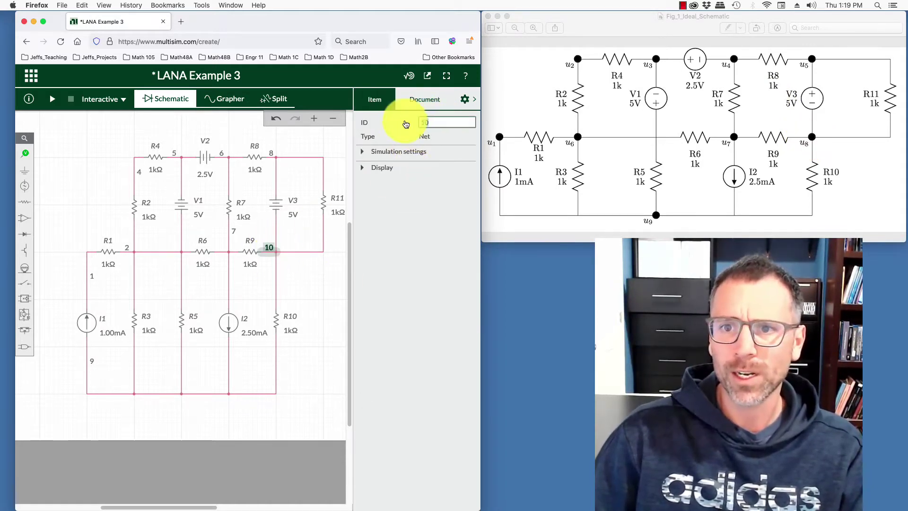
type("8")
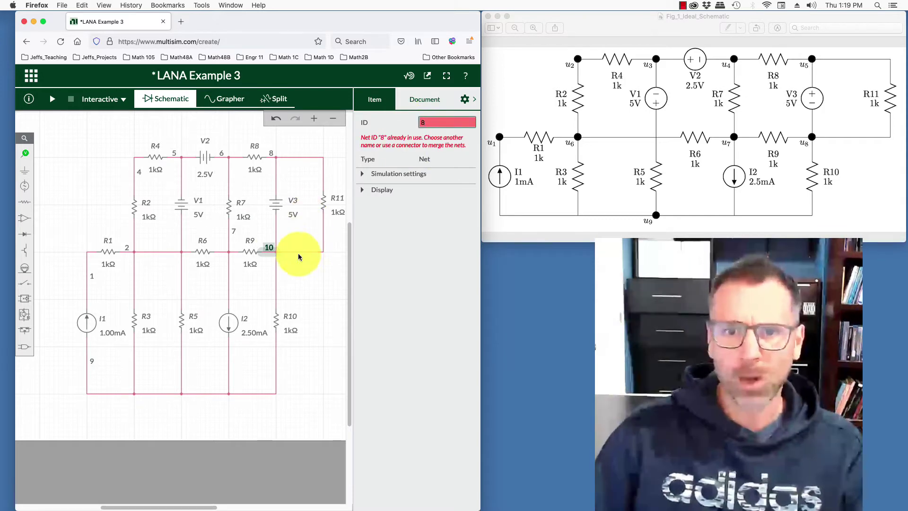
left_click(291, 171)
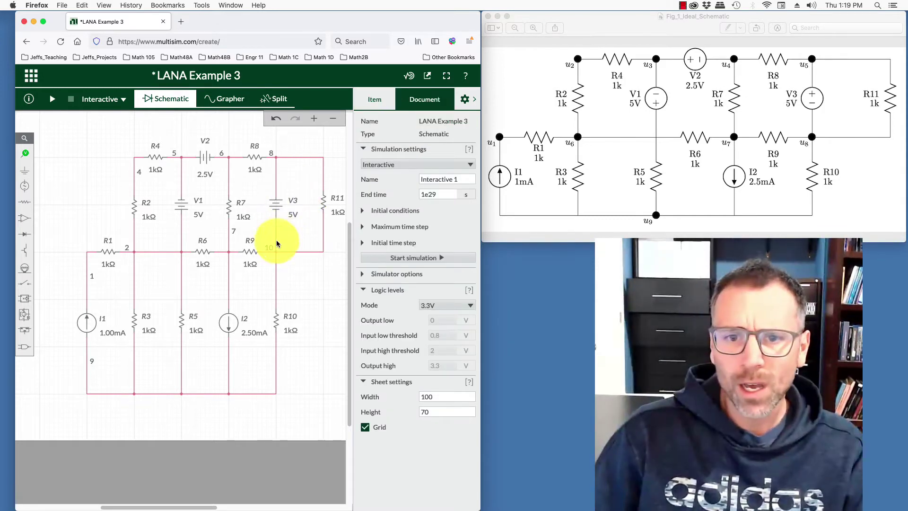
- Try to rename the net joining R8, V3 and R11 to 10
left_click(273, 153)
double_click(423, 123)
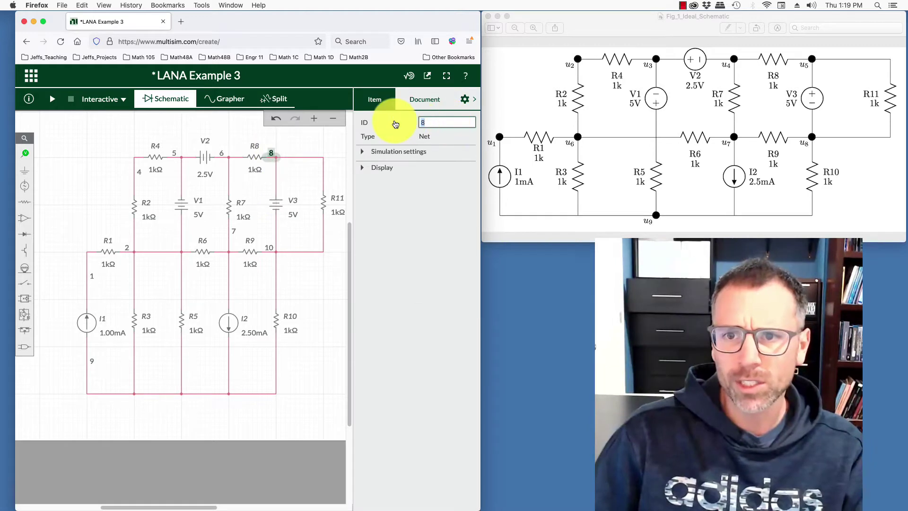
type("10")
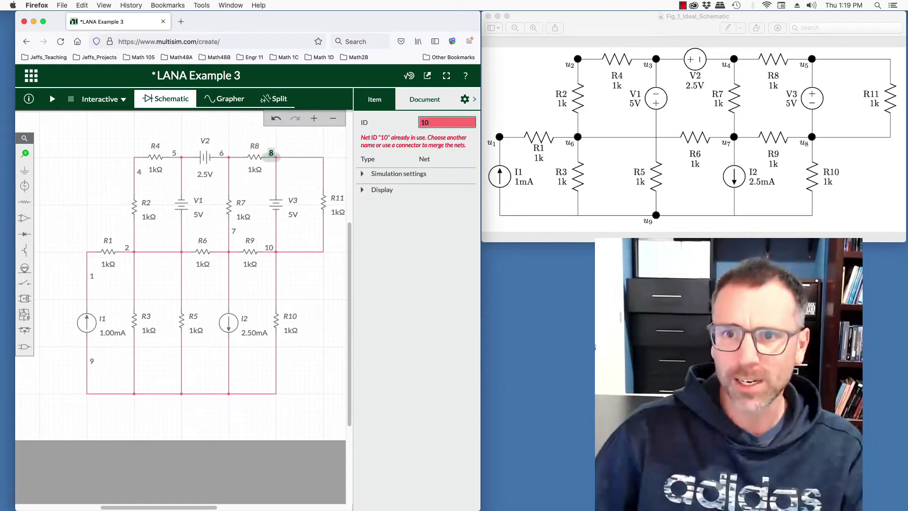
left_click(271, 245)
- Rename the net joining R8, V3 and R11 to the unused ID 11
left_click(270, 156)
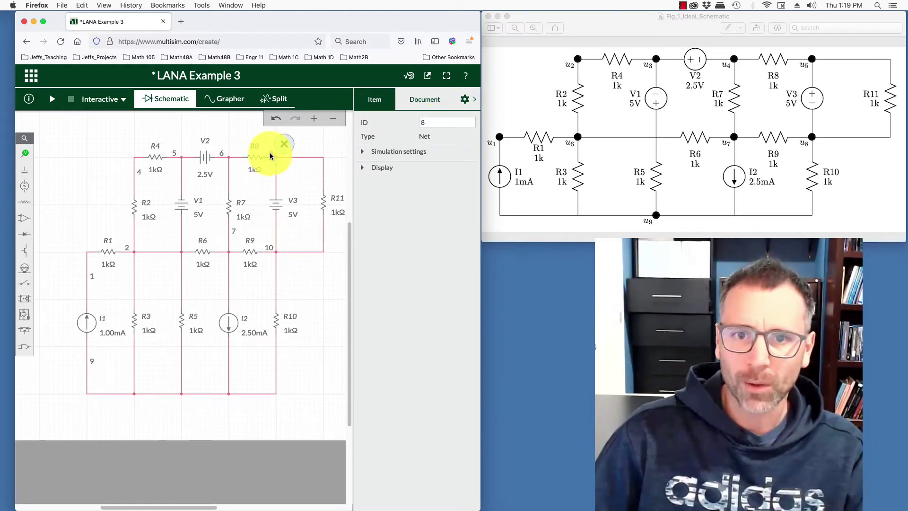
left_click(421, 122)
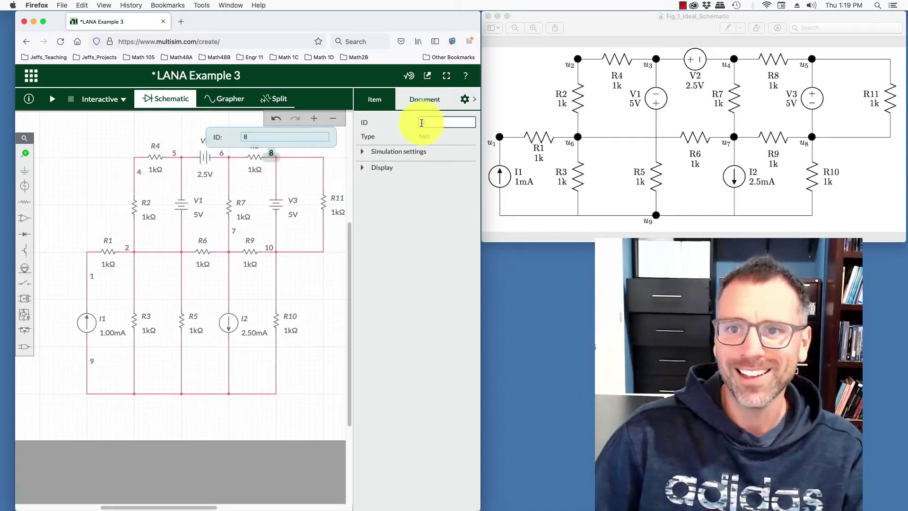
type("11")
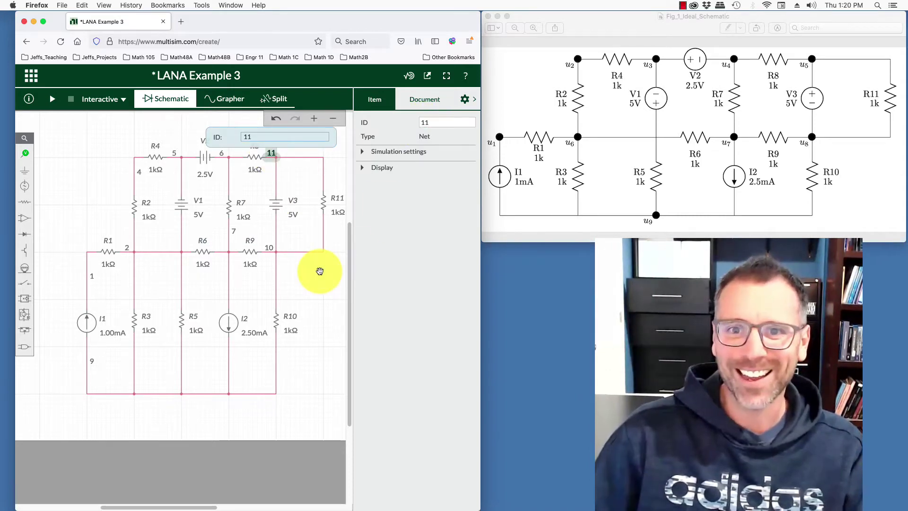
left_click(314, 270)
- Set the ID of the net joining R9, V3 and R10 to 8
left_click(269, 246)
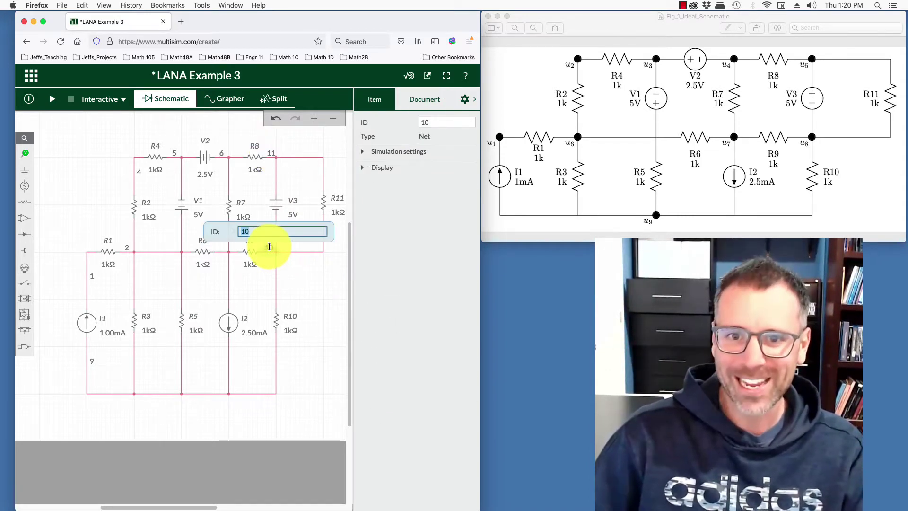
type("8")
left_click(325, 284)
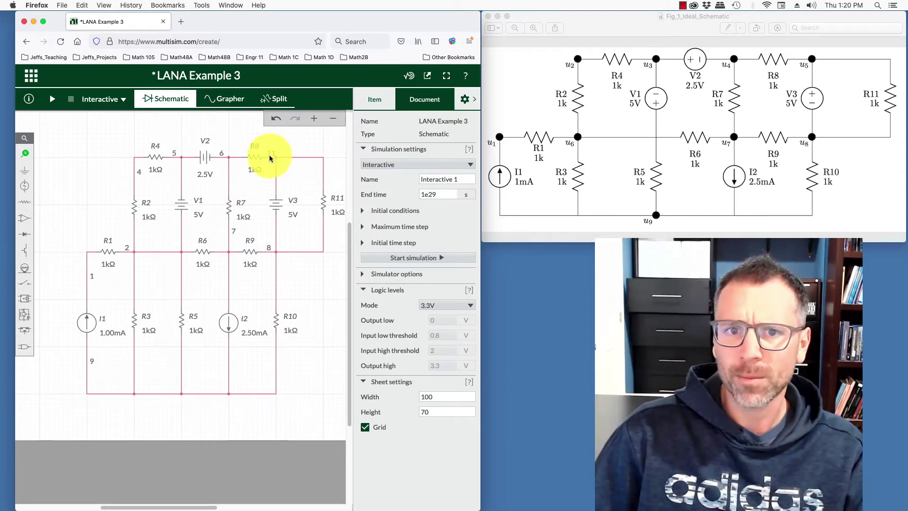
- Rename the net joining R4, V1 and V2 to 10
left_click(175, 155)
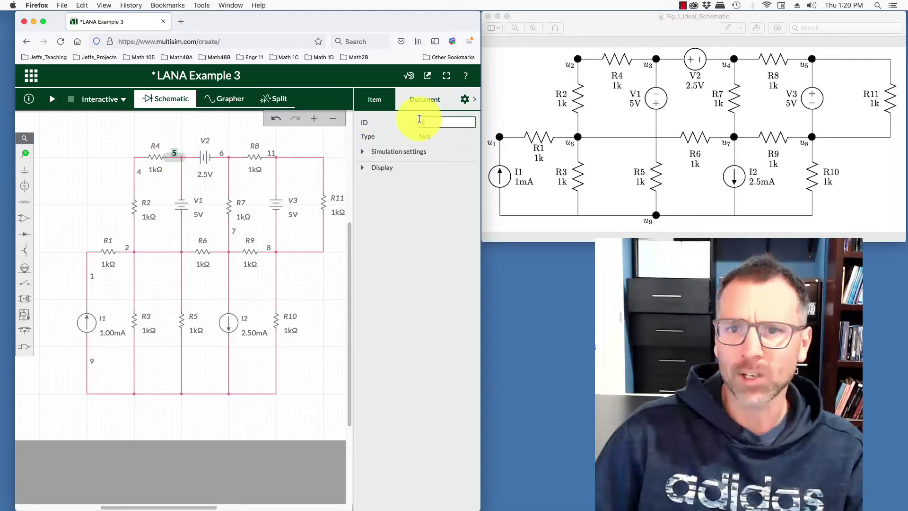
double_click(418, 122)
type("10")
key("Return")
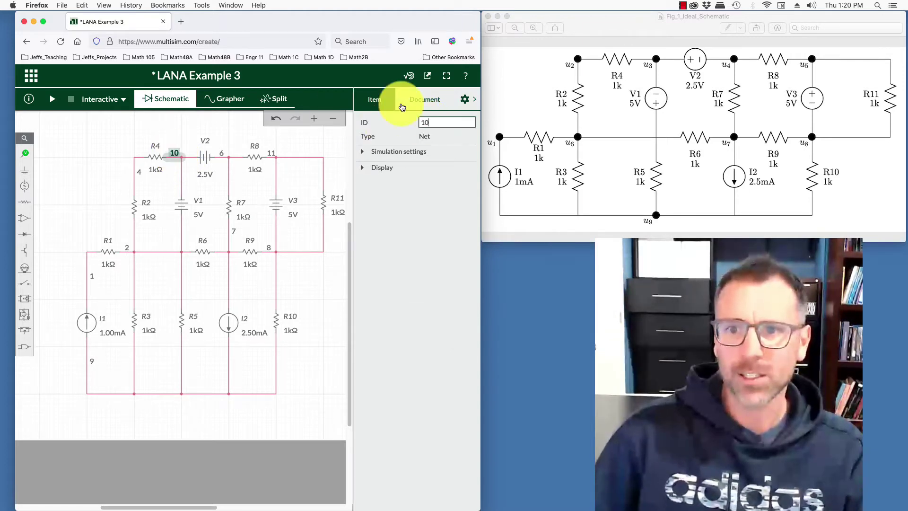
- Rename the net joining R8, V3 and R11 to 5
left_click(271, 154)
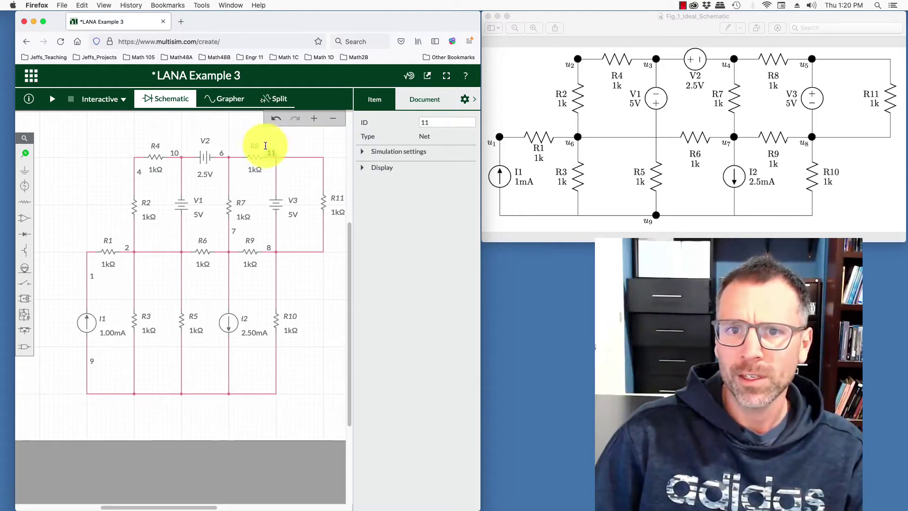
double_click(265, 146)
type("5")
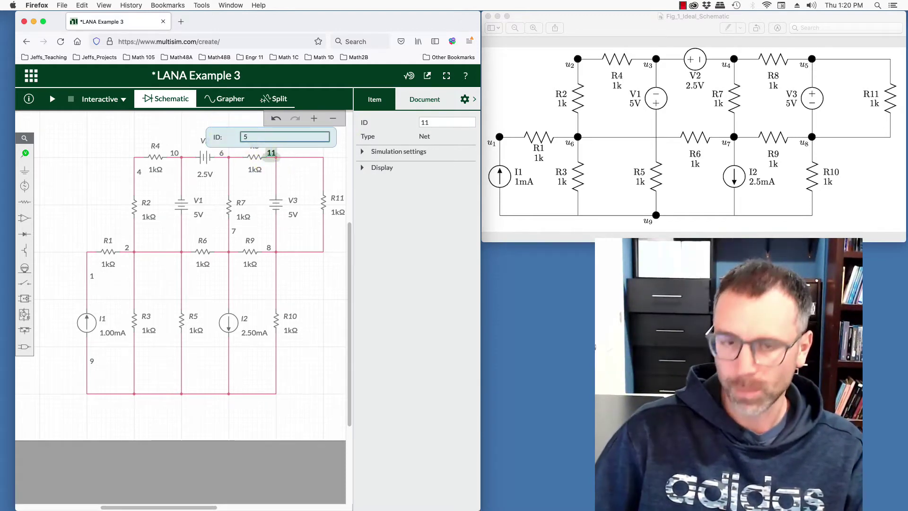
left_click(242, 184)
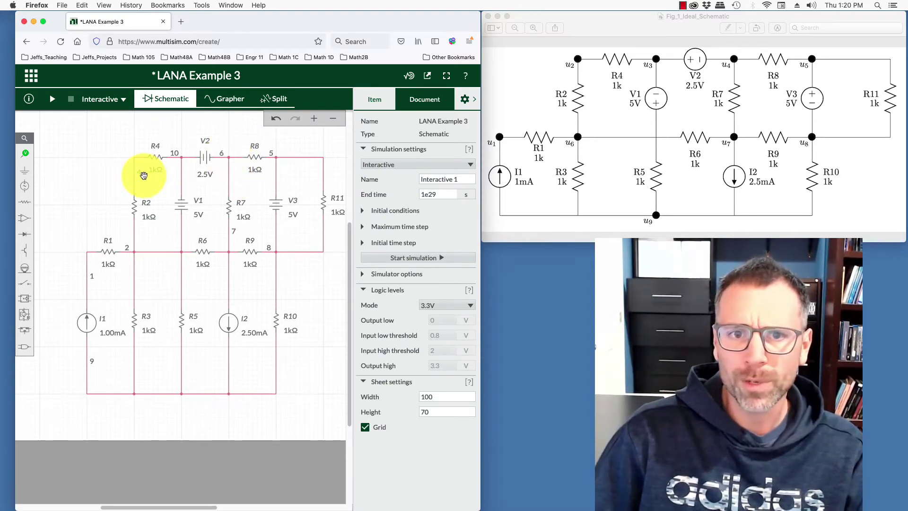
- Rename the net joining R4, V1 and V2 to 3
left_click(176, 156)
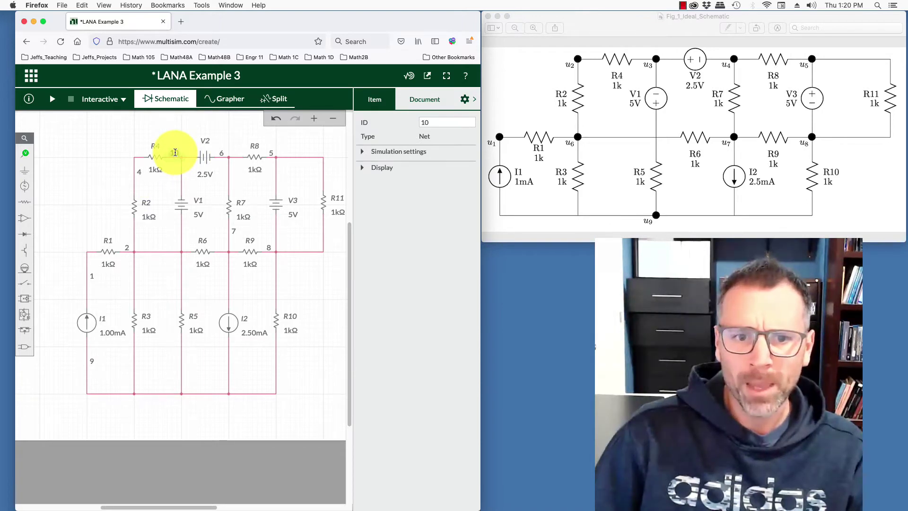
left_click(442, 119)
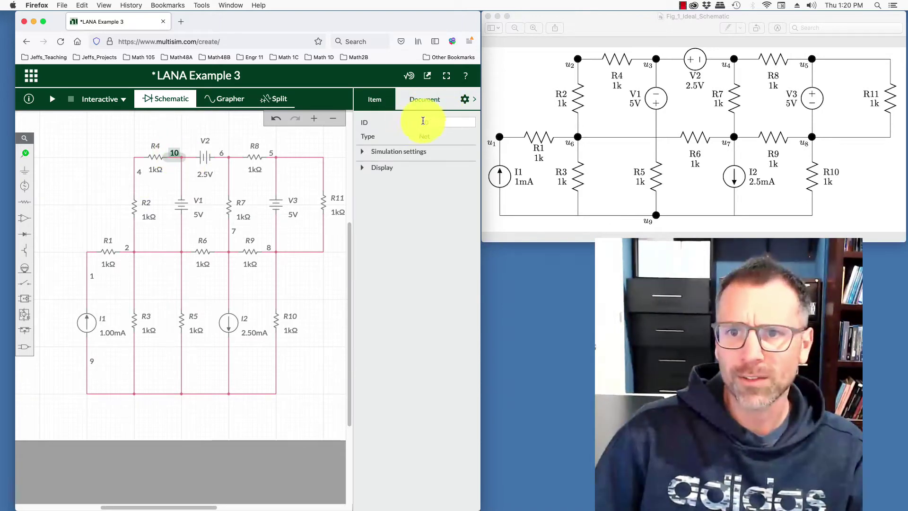
type("3")
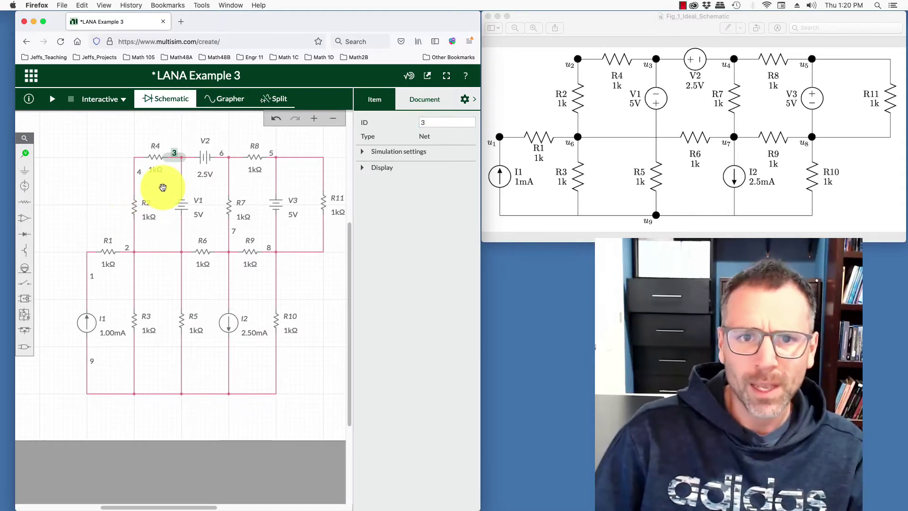
left_click(143, 178)
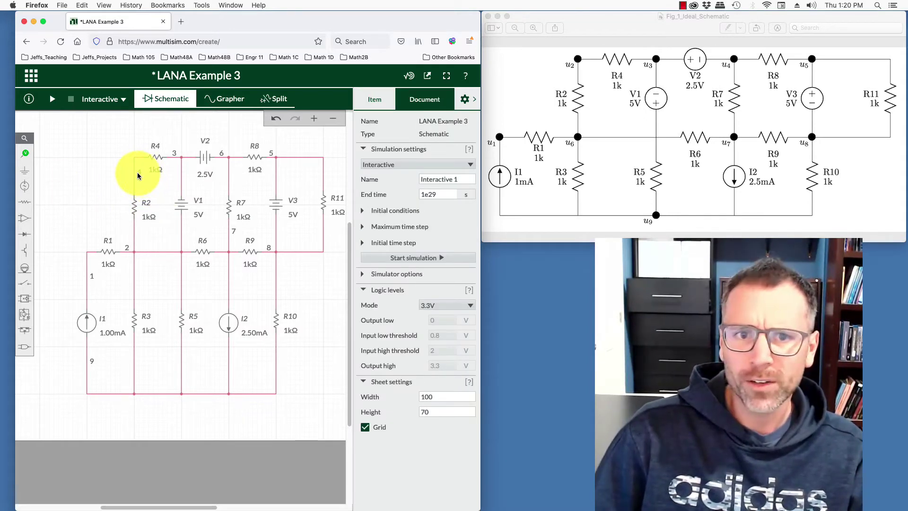
- Rename the net between R2 and R4 to 10 and the net joining V2, R7 and R8 to 4
left_click(224, 157)
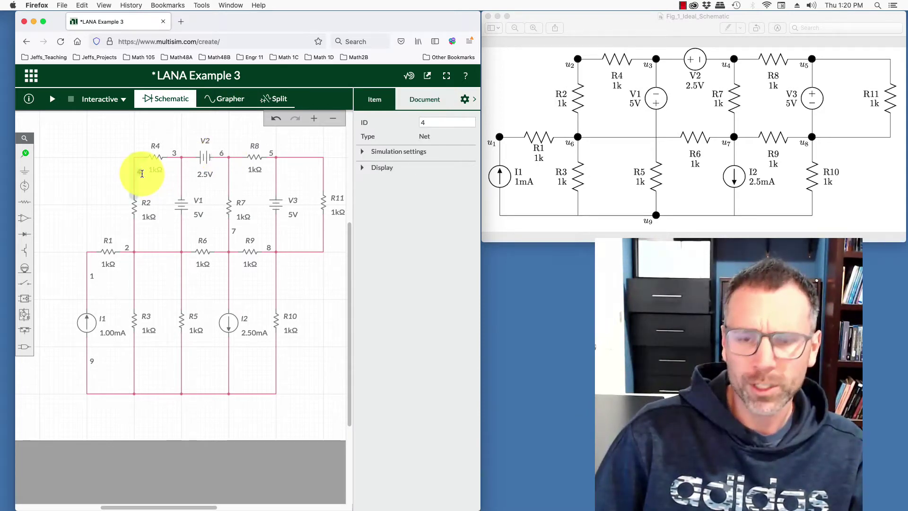
left_click_drag(443, 123, 388, 125)
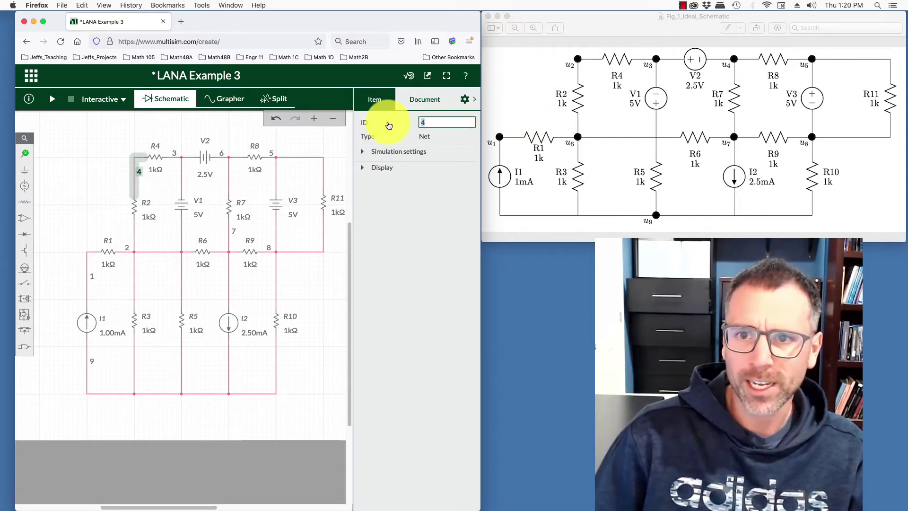
left_click(222, 156)
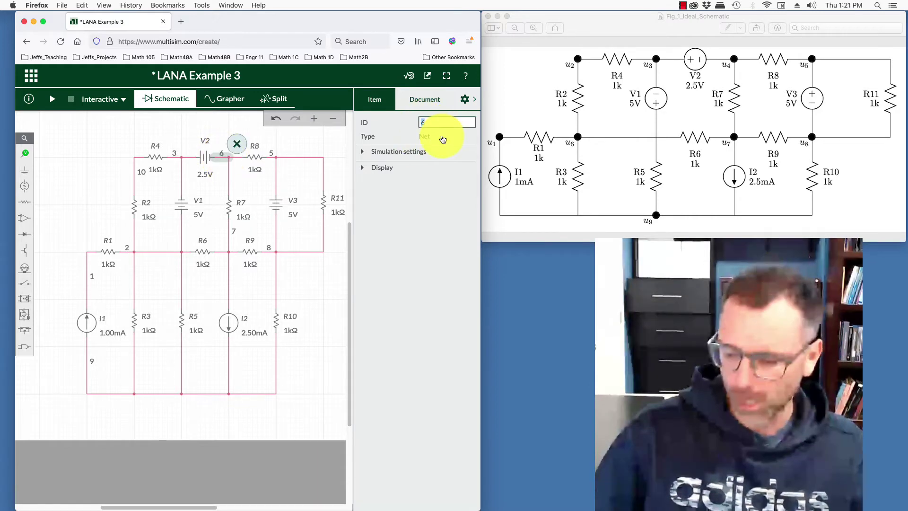
type("4")
left_click(142, 178)
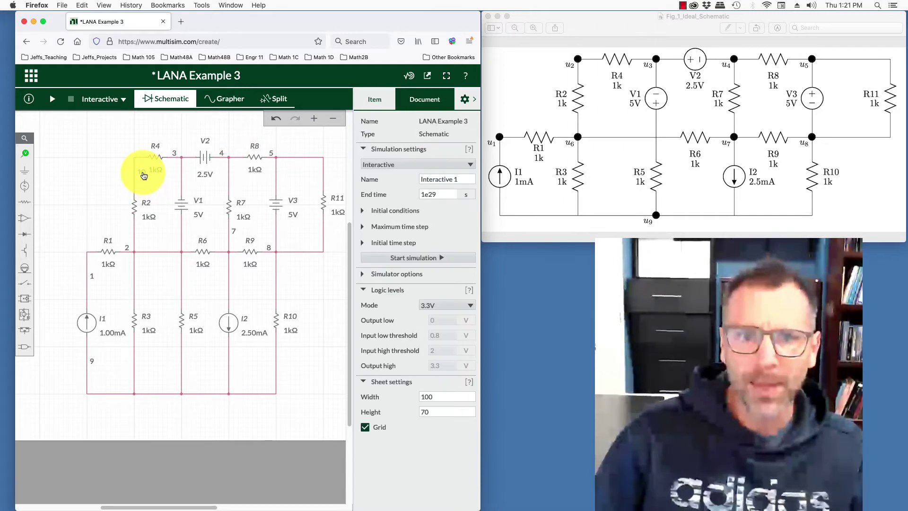
- Rename the net joining R1, R2 and R3 to 6 and the net between R2 and R4 to 2
left_click(143, 172)
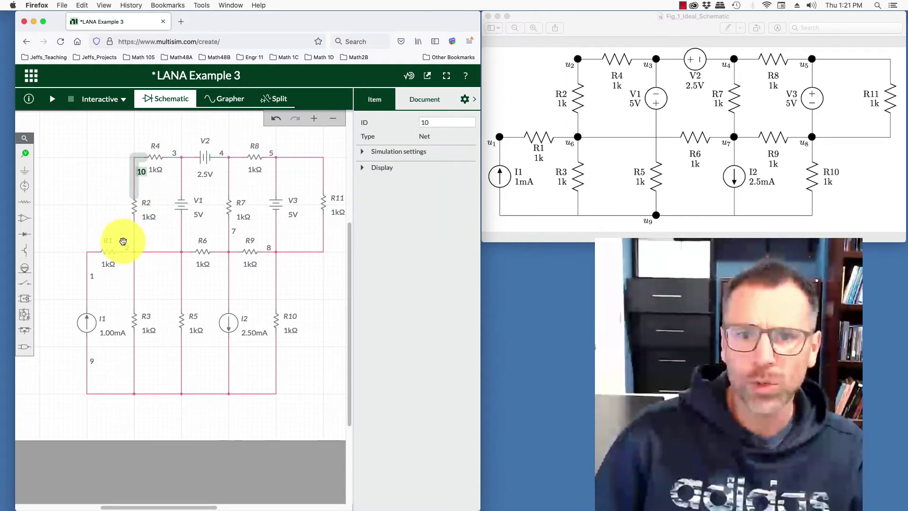
left_click(129, 250)
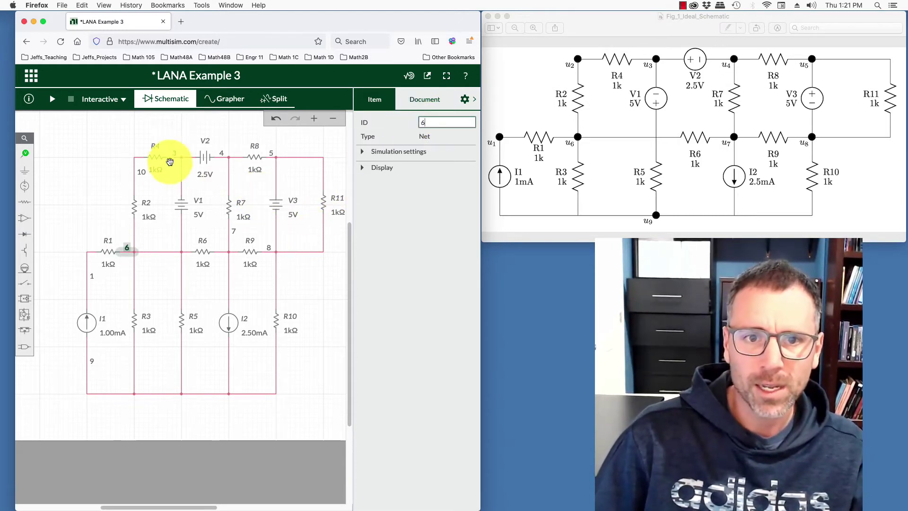
double_click(144, 171)
double_click(140, 170)
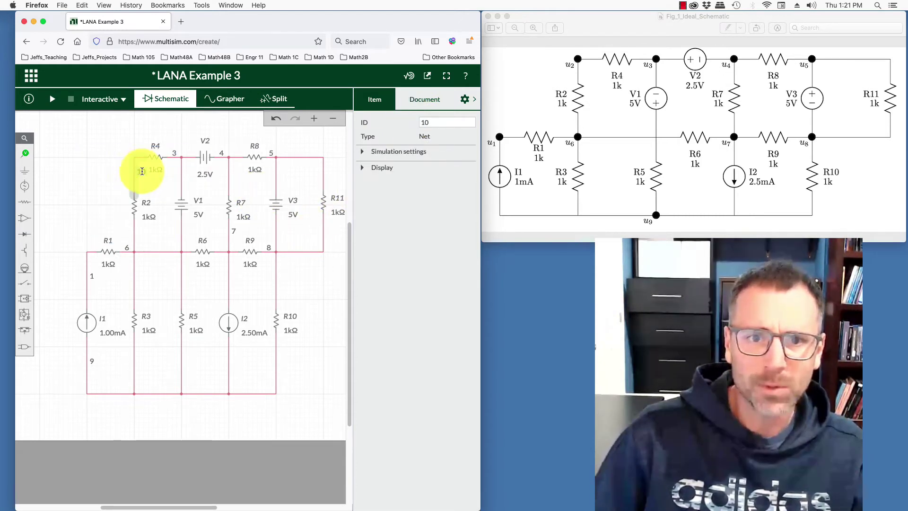
left_click(128, 158)
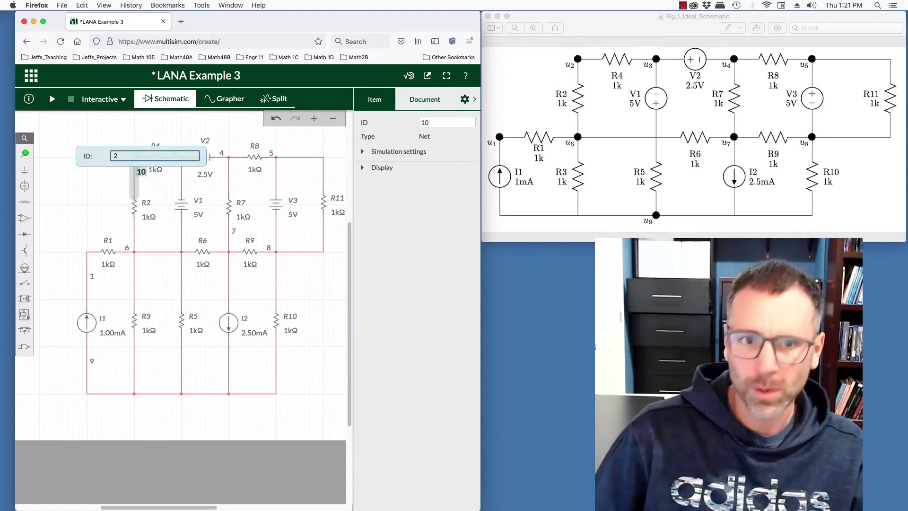
left_click(152, 294)
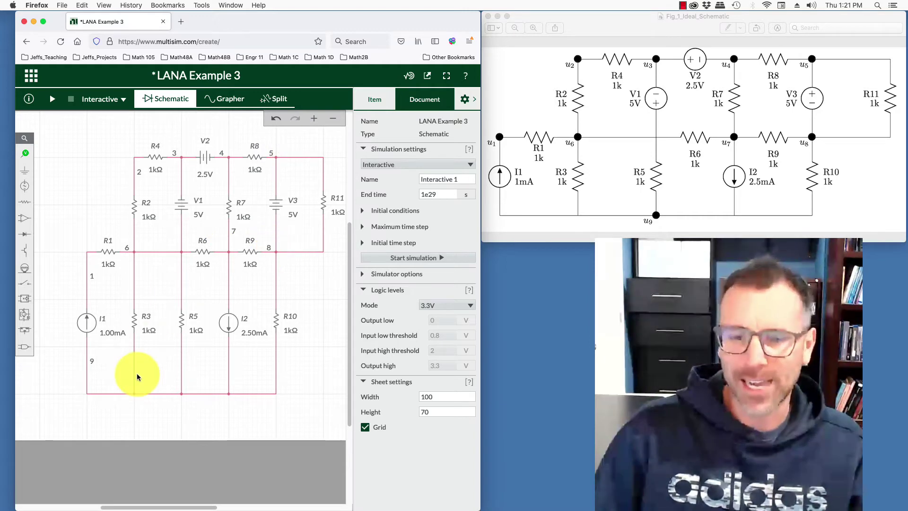
- Widen the circuit window and place a ground on the bottom net directly below R3
left_click_drag(483, 164, 640, 162)
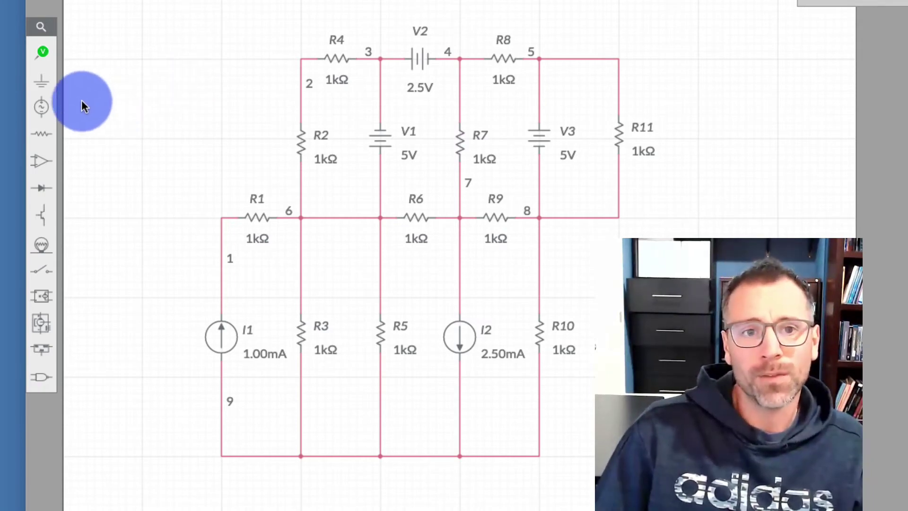
left_click(42, 82)
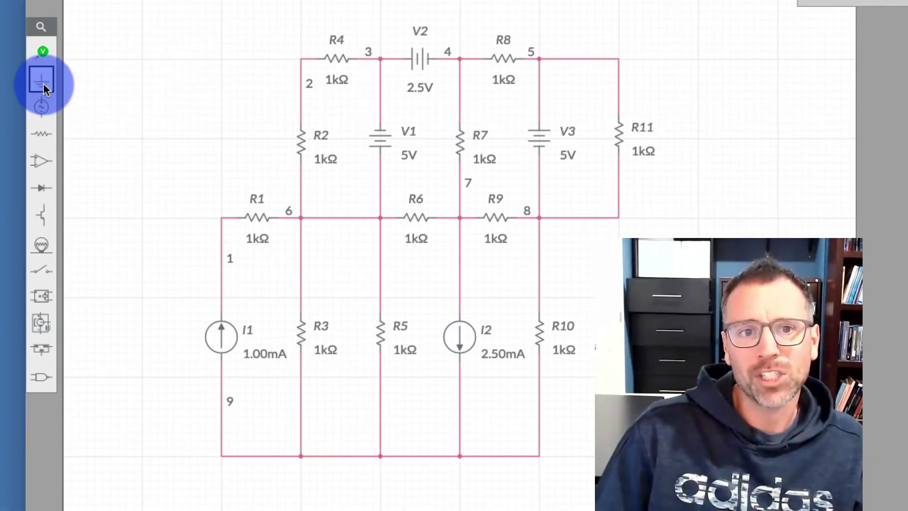
left_click(106, 124)
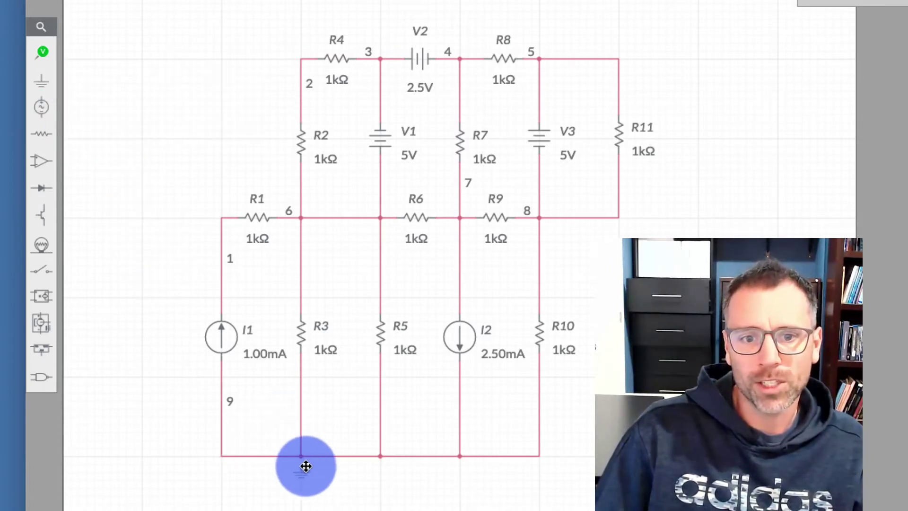
left_click(300, 463)
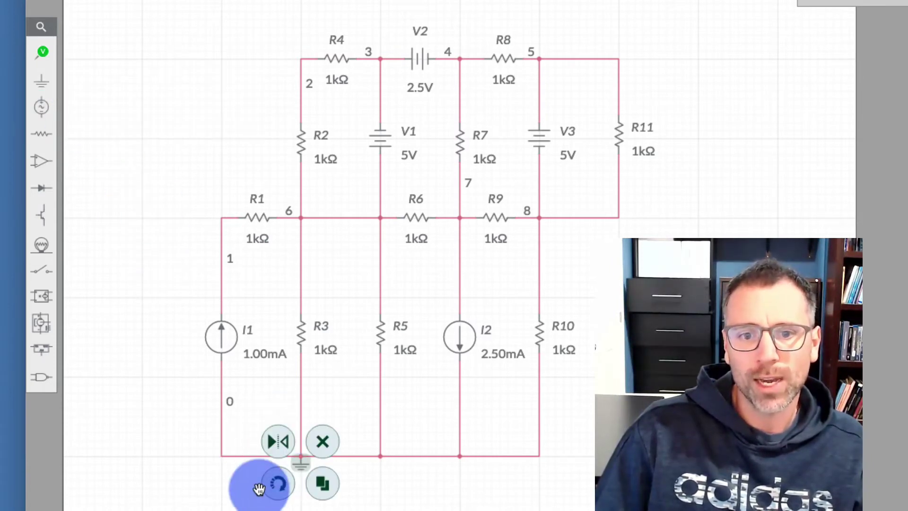
- Place a voltage probe on net 1 at the corner between I1 and R1 and set its ID to u1
left_click(47, 51)
left_click(105, 87)
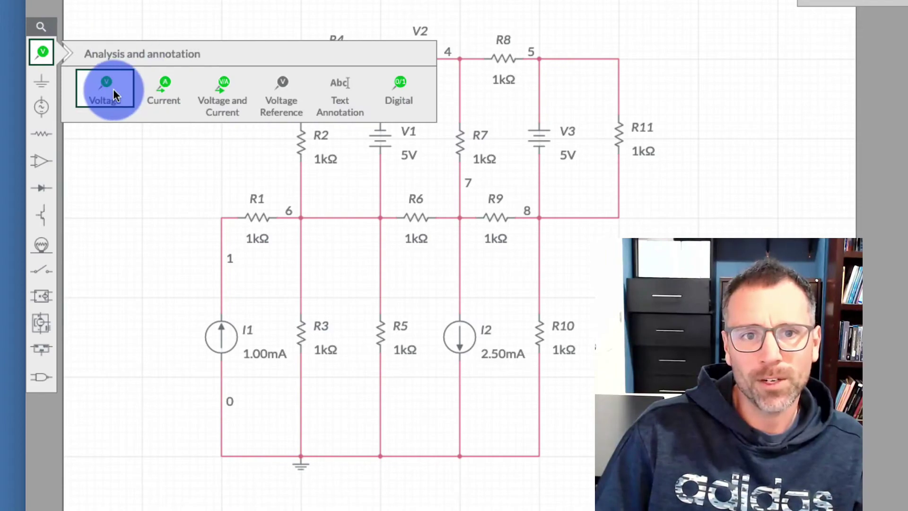
left_click(236, 202)
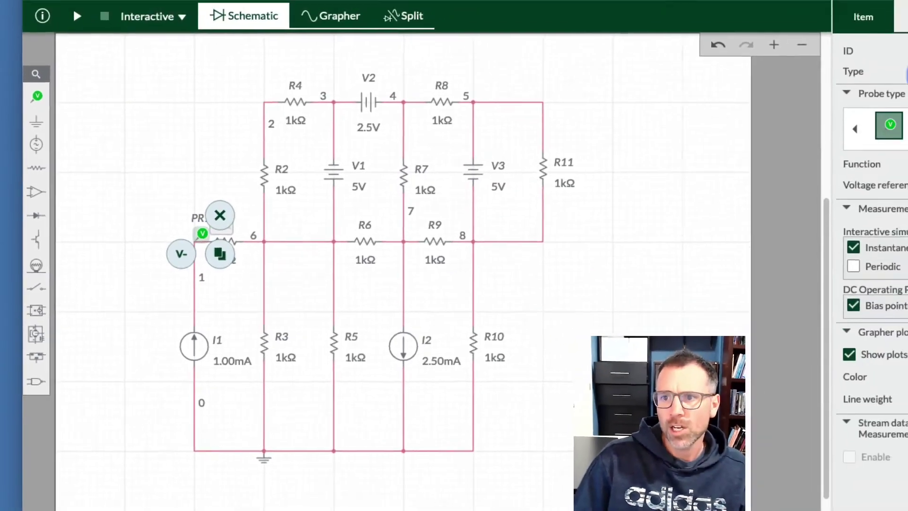
left_click_drag(893, 69, 852, 71)
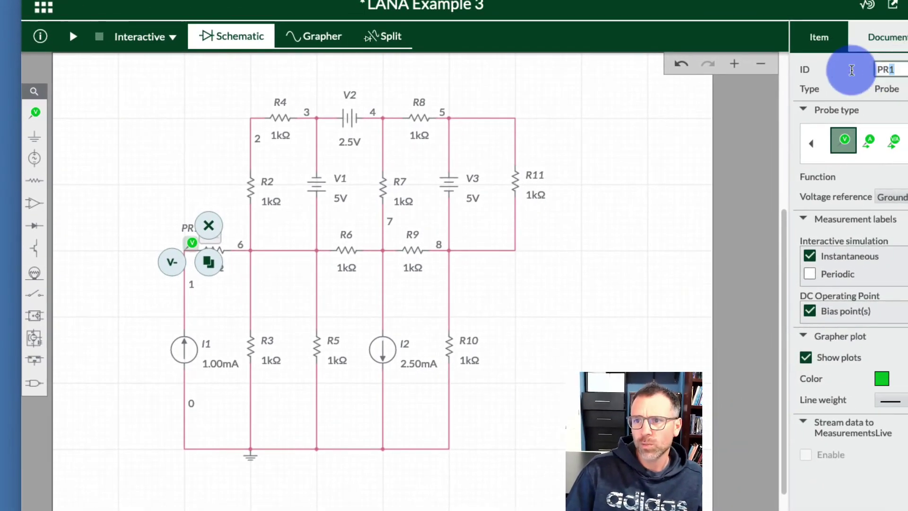
type("u1")
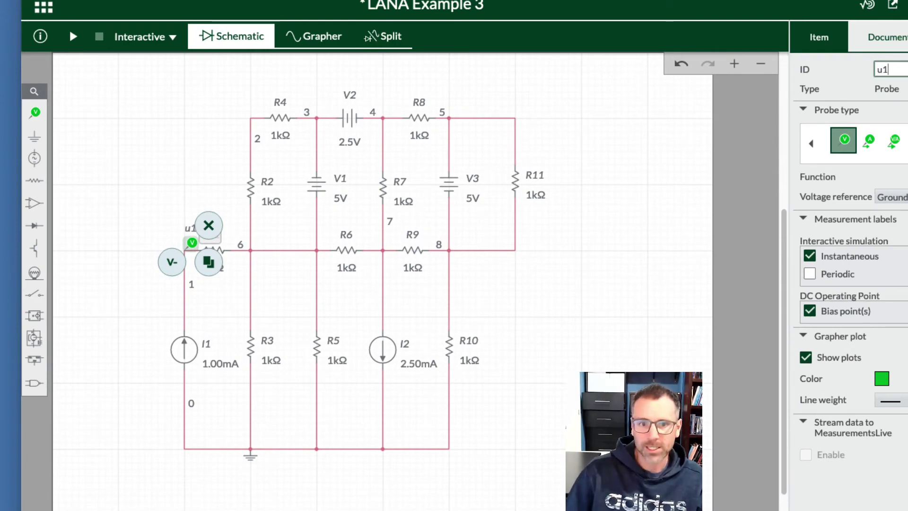
left_click(293, 288)
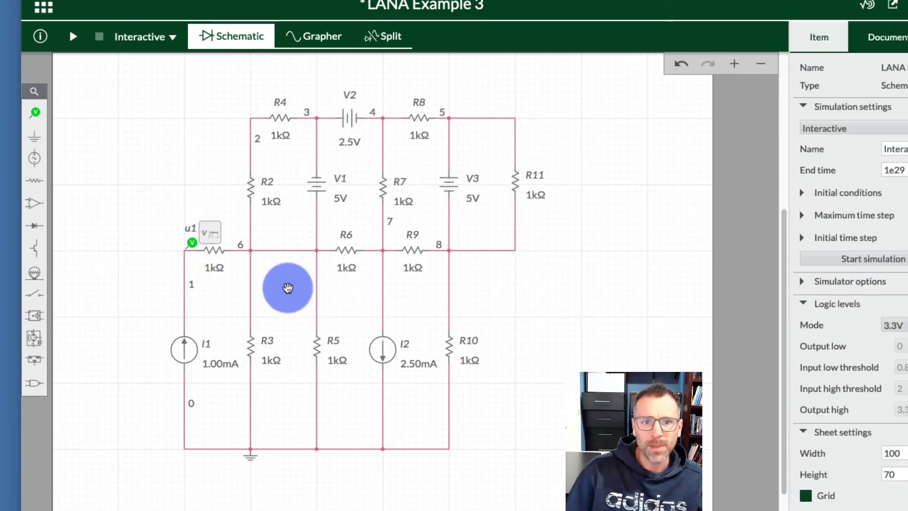
- Add a voltage probe with ID u2 at the corner between R2 and R4, and narrow the circuit window to reveal the reference schematic
left_click(38, 118)
left_click(87, 140)
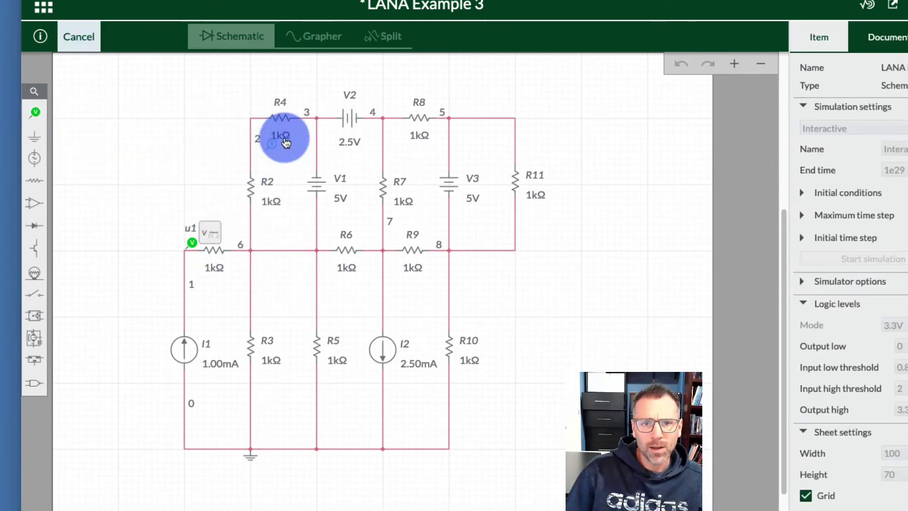
left_click(258, 110)
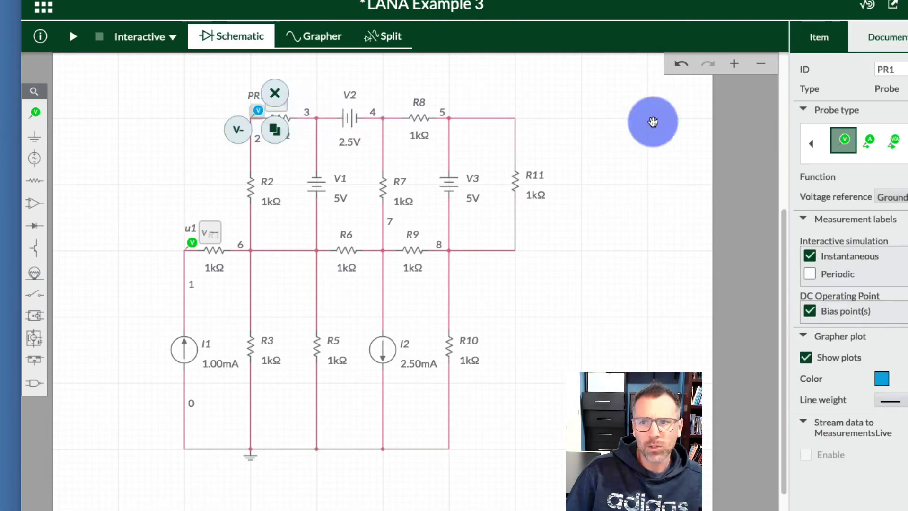
double_click(885, 70)
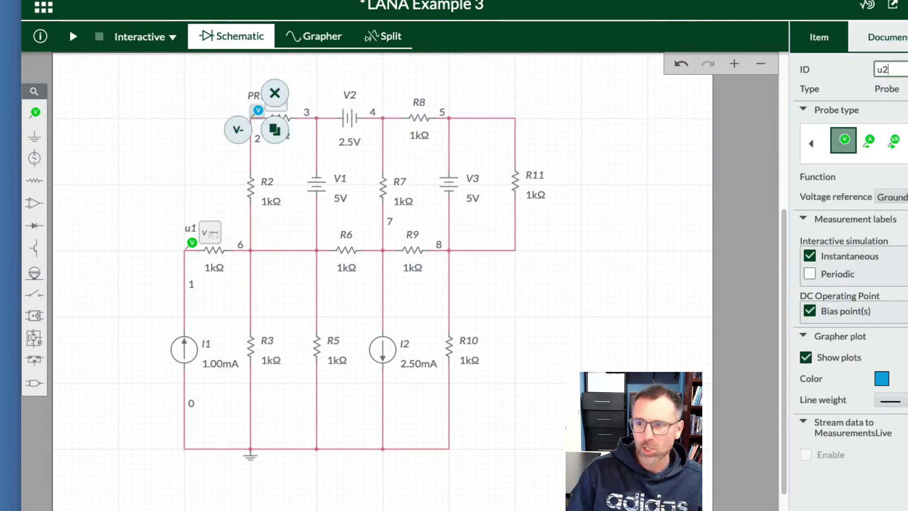
type("u2")
key("Return")
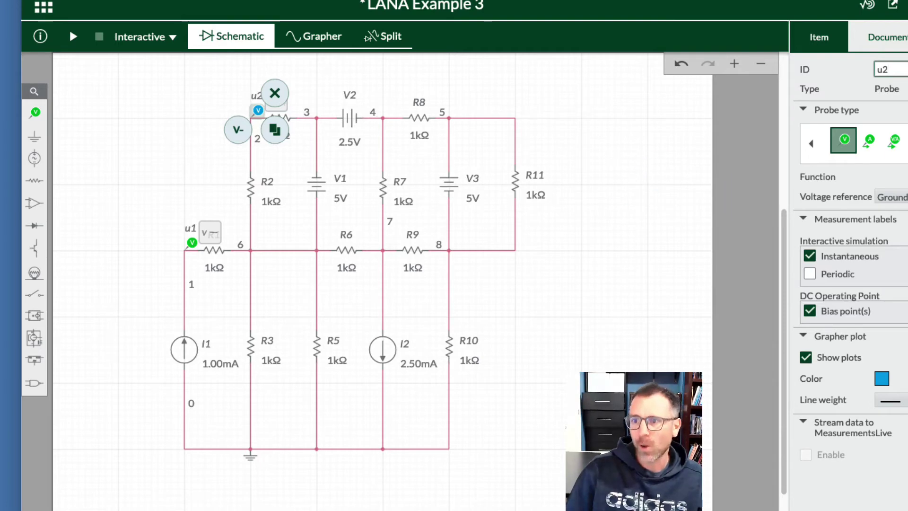
left_click_drag(907, 115, 670, 110)
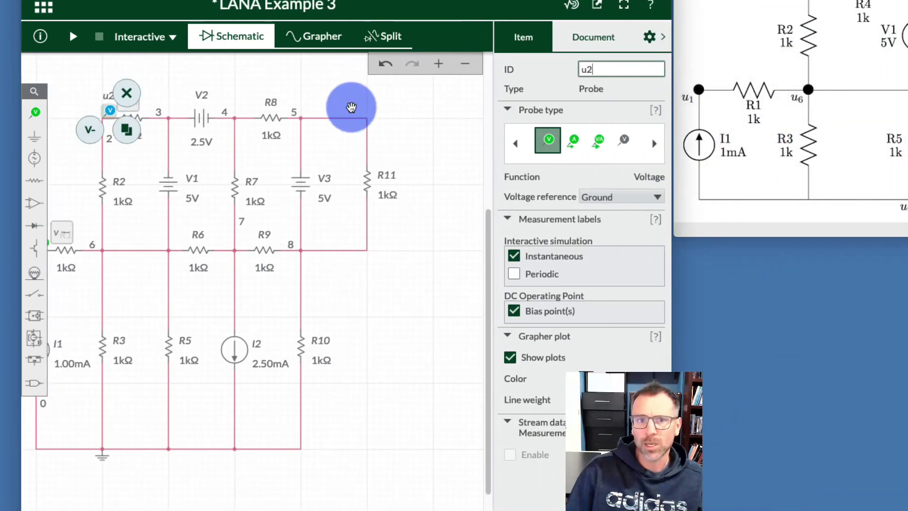
left_click(351, 108)
- Place a voltage probe on the node joining R4, V1 and V2 and set its ID to u3
left_click(34, 112)
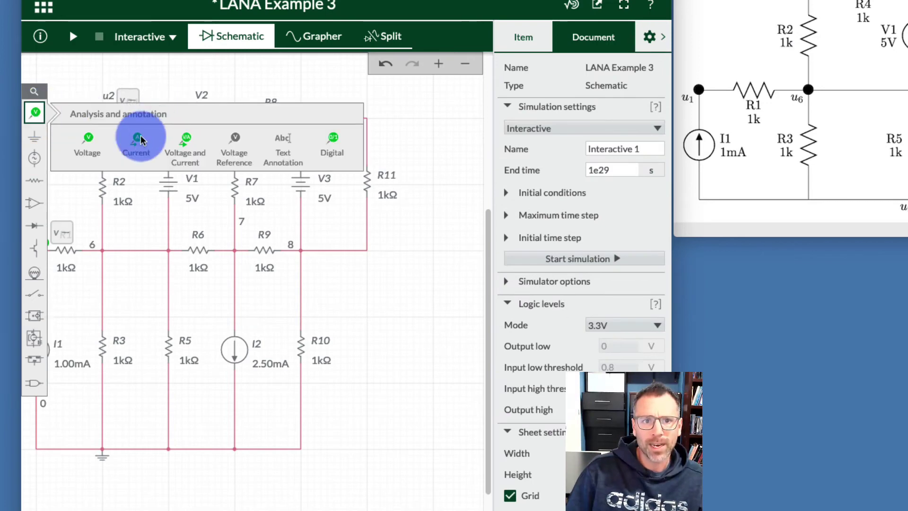
left_click_drag(142, 128, 181, 105)
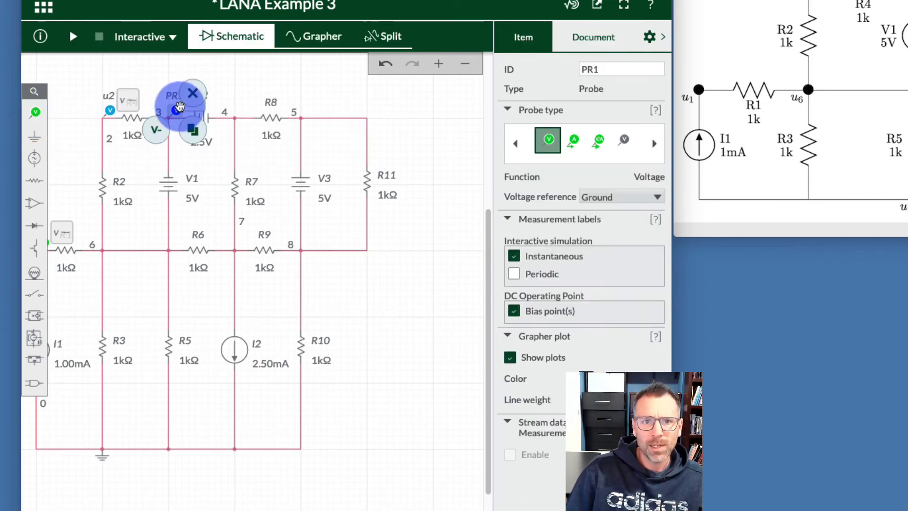
double_click(615, 69)
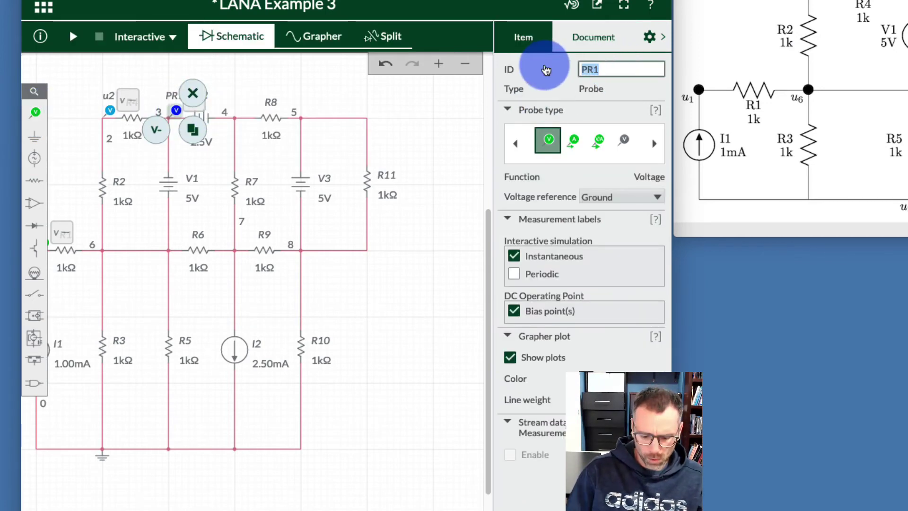
type("u3")
left_click(425, 144)
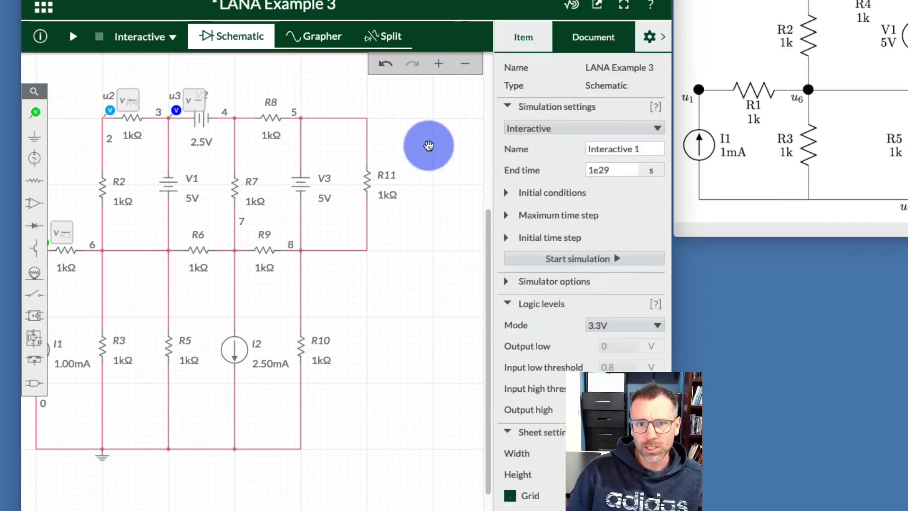
- Place a voltage probe on the node joining V2, R7 and R8 and set its ID to u4
left_click(38, 115)
mouse_move(109, 142)
left_mouse_down()
mouse_move(257, 121)
mouse_move(242, 109)
left_mouse_up()
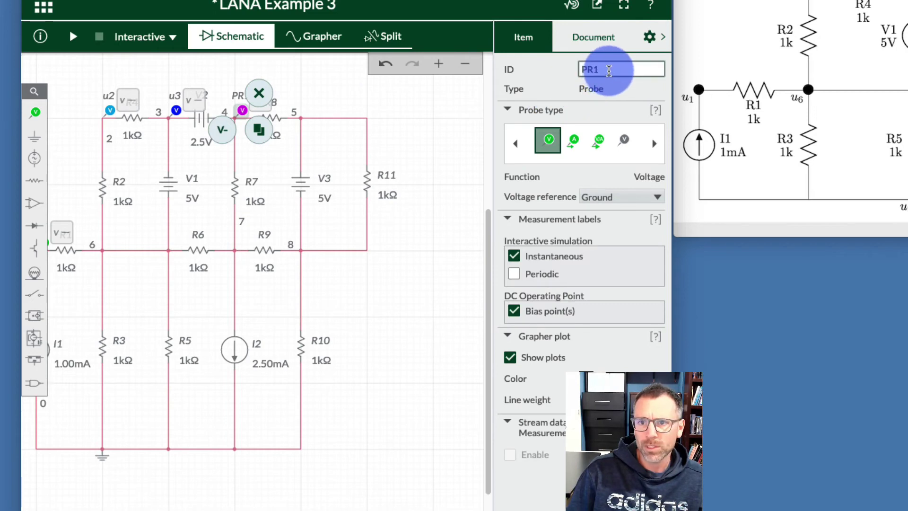
type("u")
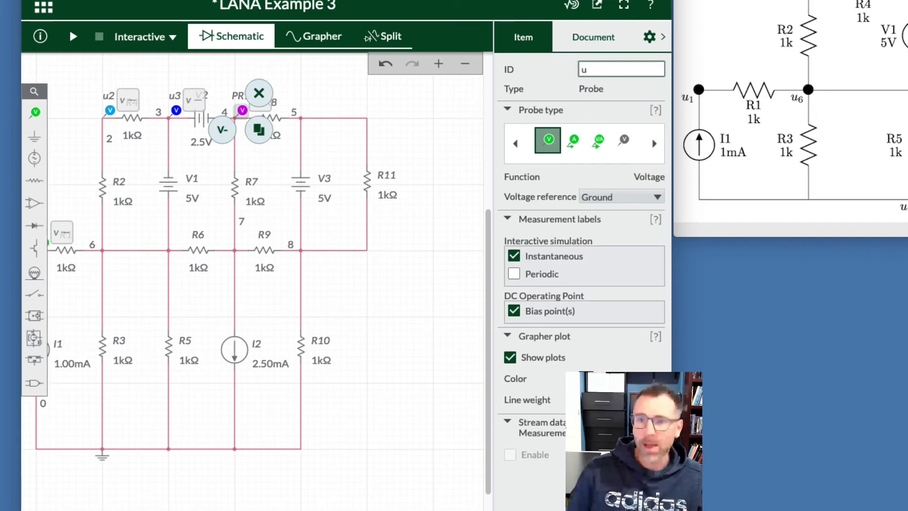
type("4")
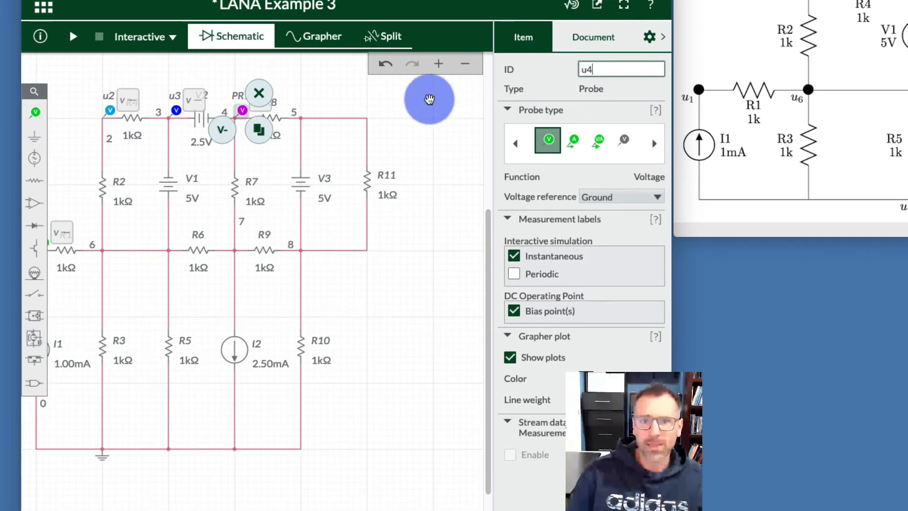
left_click(421, 118)
- Place a voltage probe on the node joining R8, V3 and R11 and set its ID to u5
left_click(35, 111)
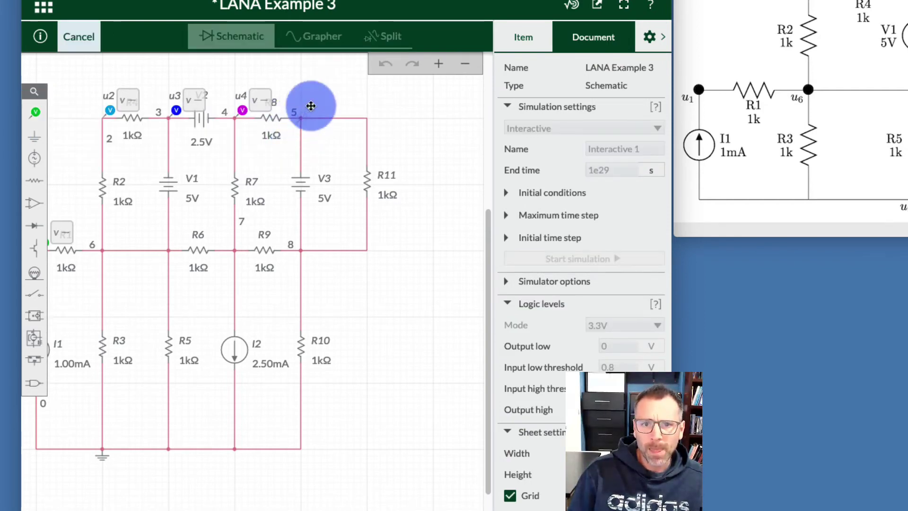
left_click(313, 105)
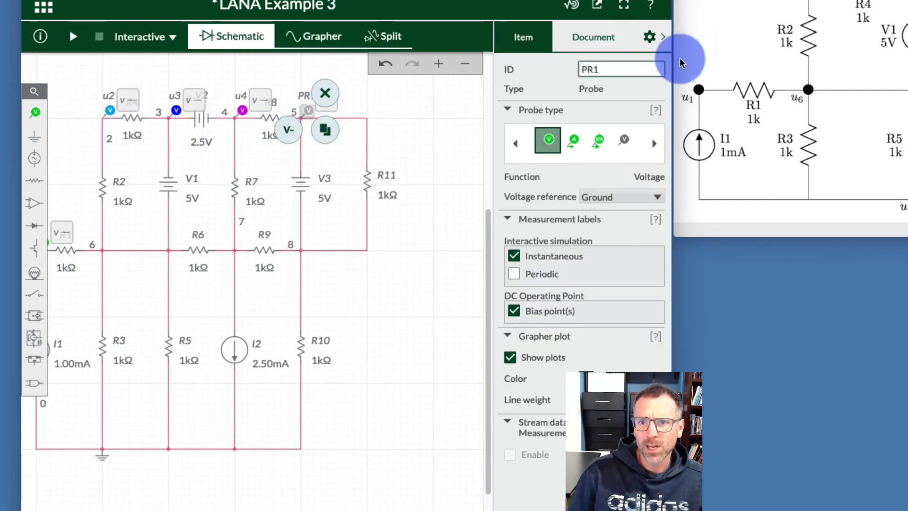
left_click_drag(618, 67, 564, 69)
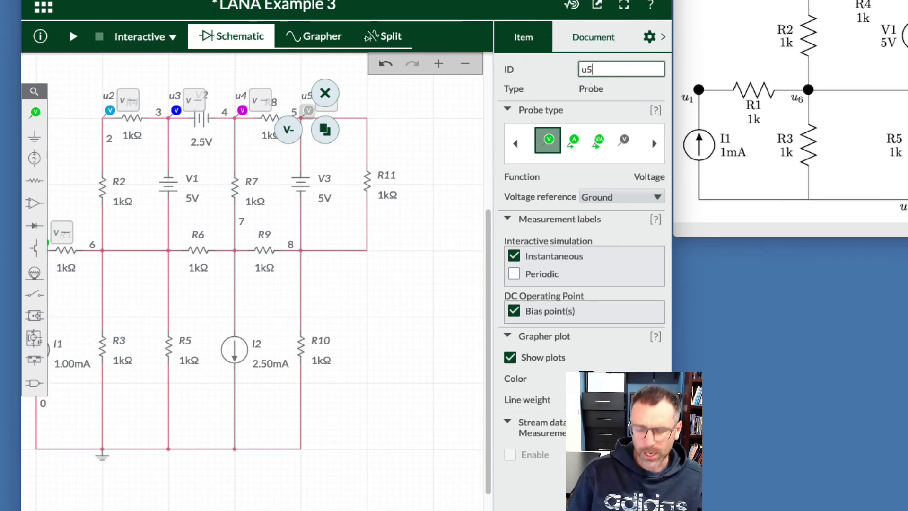
left_click(456, 164)
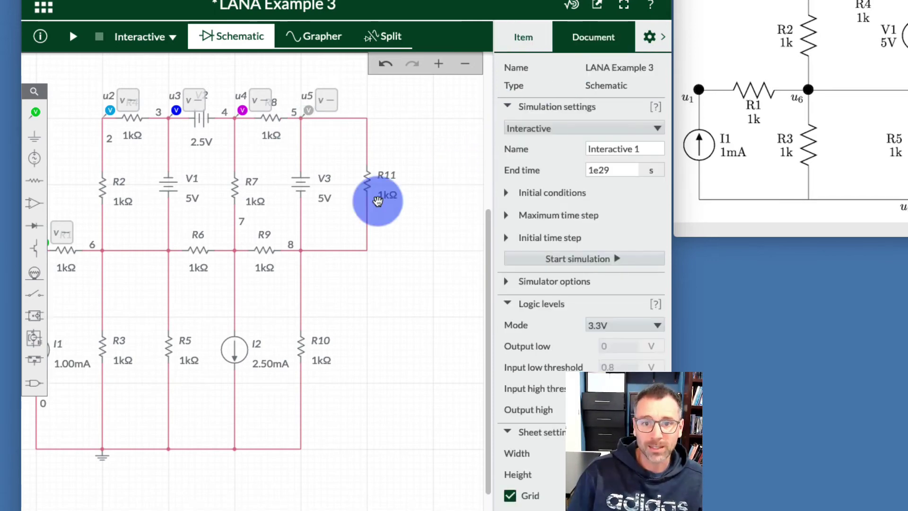
- Place a voltage probe on the node joining R1, R2 and R3 and set its ID to u6
left_click(34, 112)
left_click(82, 161)
mouse_move(108, 228)
left_mouse_down()
mouse_move(111, 241)
mouse_move(115, 233)
left_mouse_up()
left_click(611, 61)
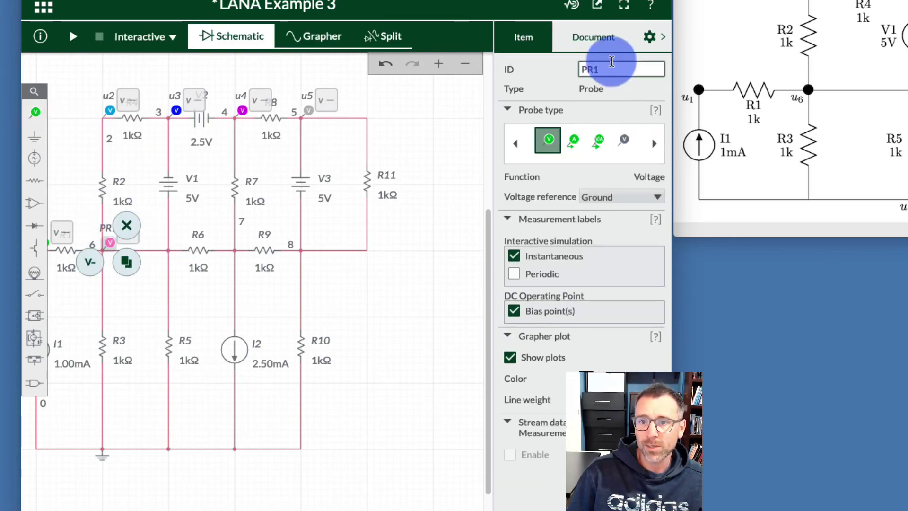
left_click_drag(607, 69, 560, 69)
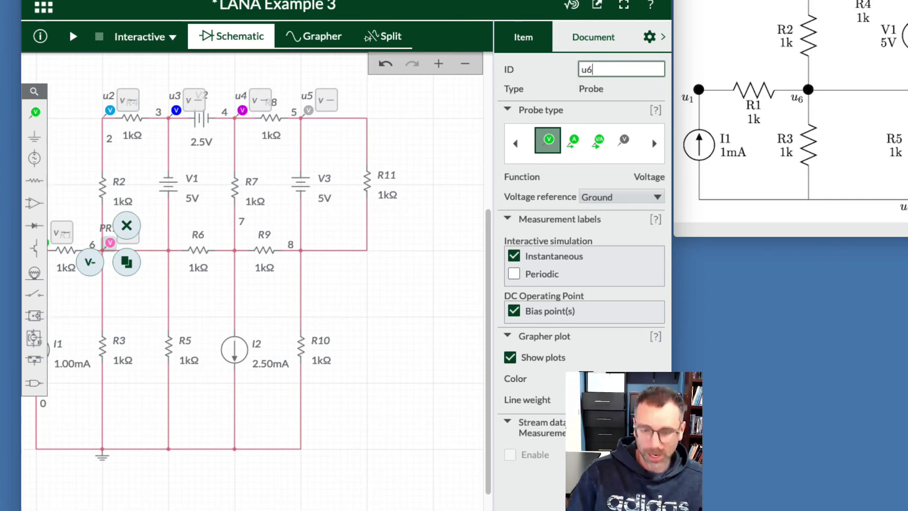
left_click(35, 112)
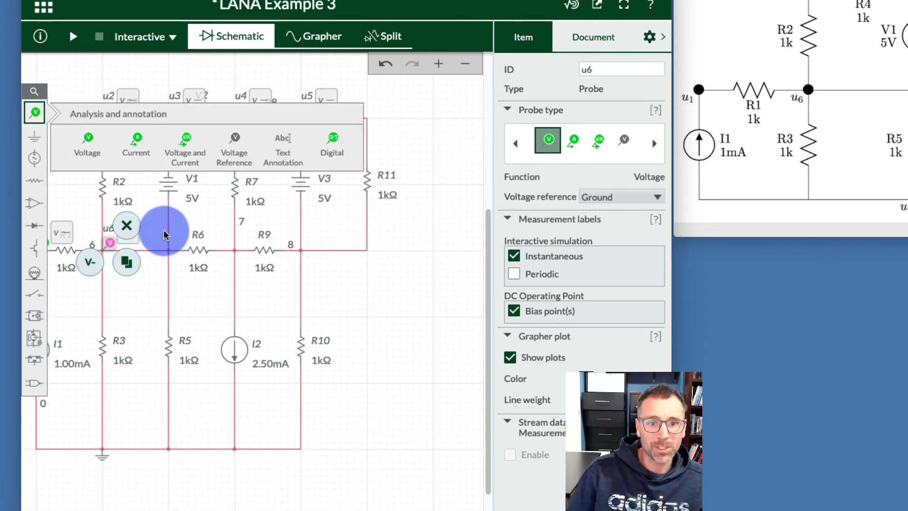
left_click_drag(105, 149, 181, 236)
double_click(603, 71)
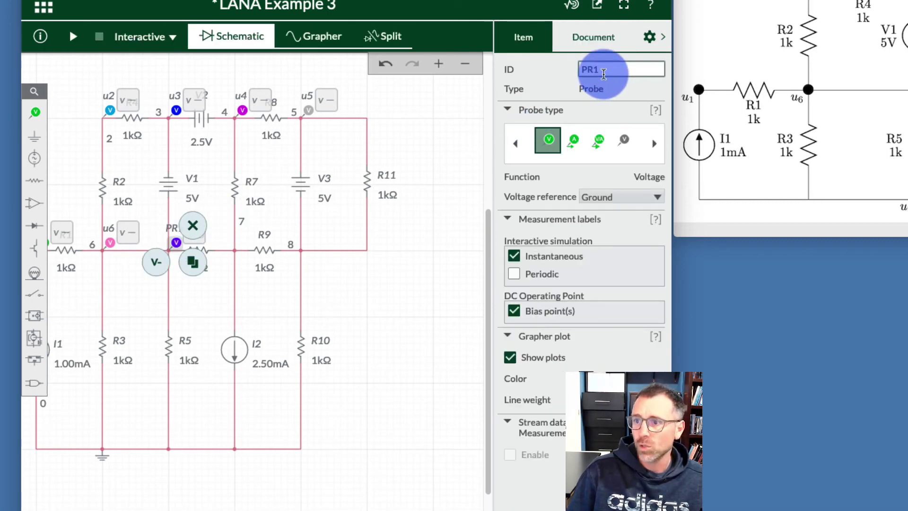
left_click_drag(610, 71, 564, 71)
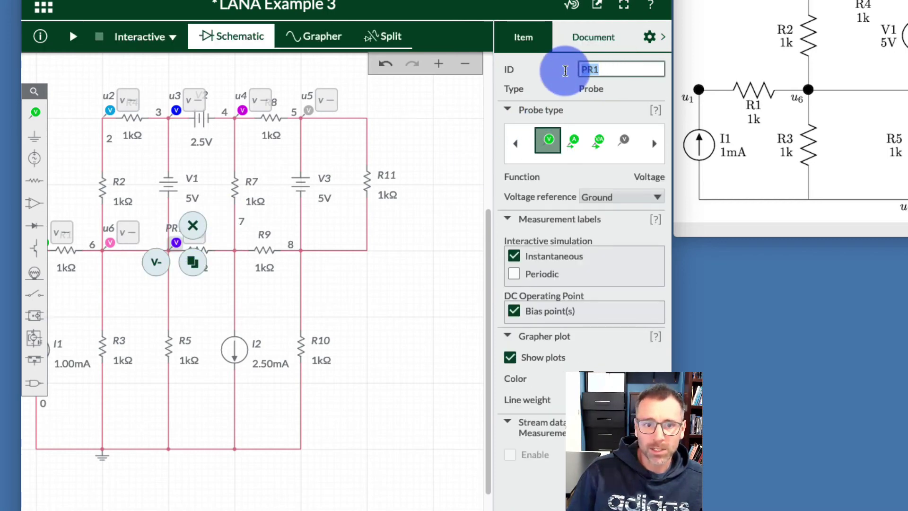
left_click(193, 225)
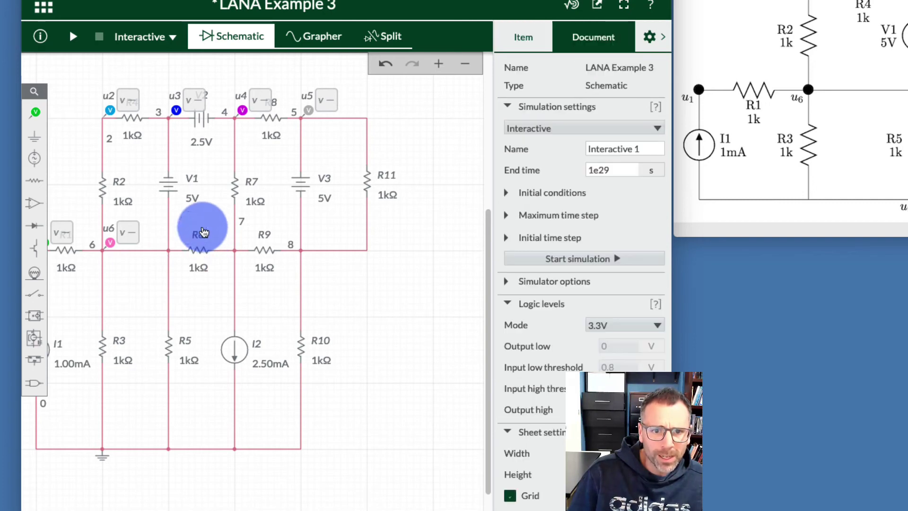
left_click_drag(73, 241, 107, 249)
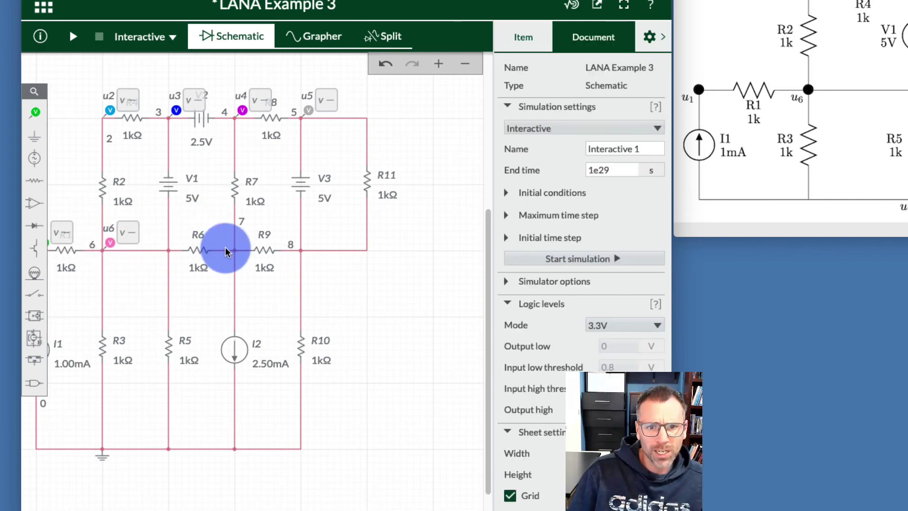
- Place a voltage probe on the node joining R6, R7, R9 and I2 and set its ID to u7
left_click(35, 112)
left_click(95, 141)
left_click(222, 223)
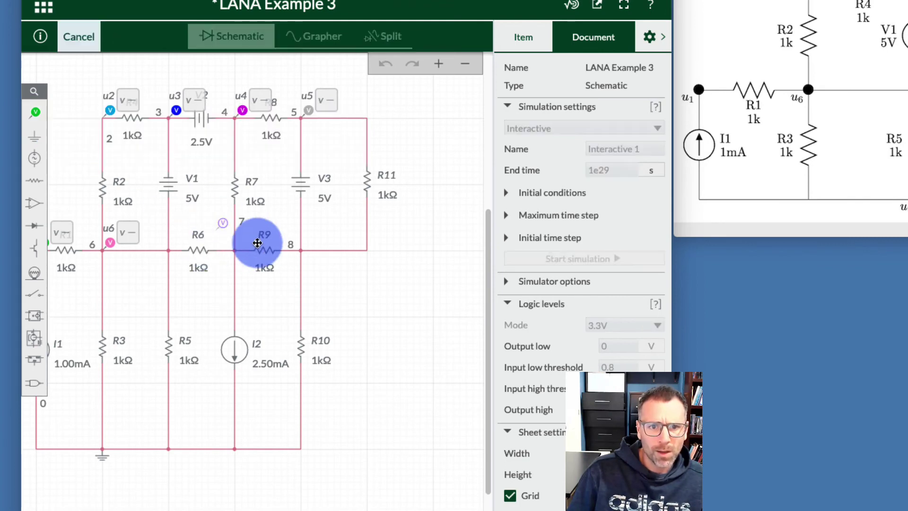
left_click_drag(246, 238, 243, 240)
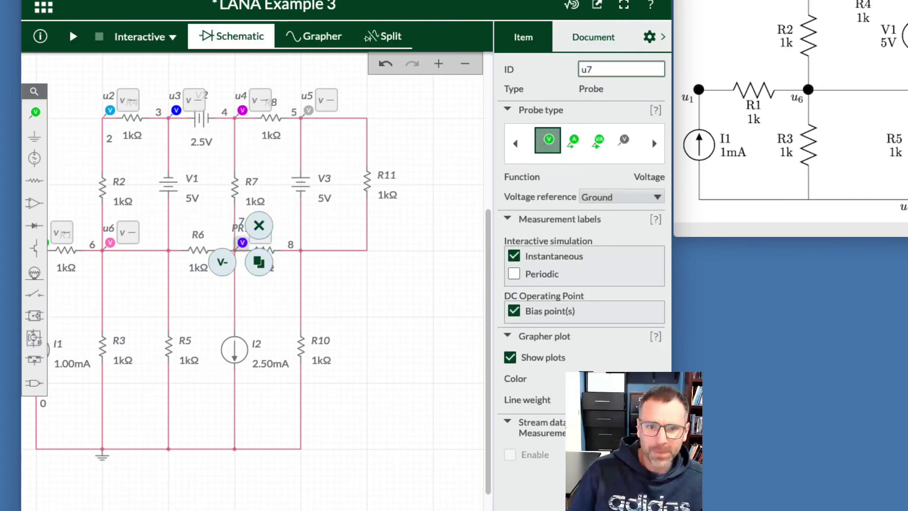
left_click(435, 269)
- Place a voltage probe on the node joining R9, V3, R10 and R11 and set its ID to u8
left_click(34, 112)
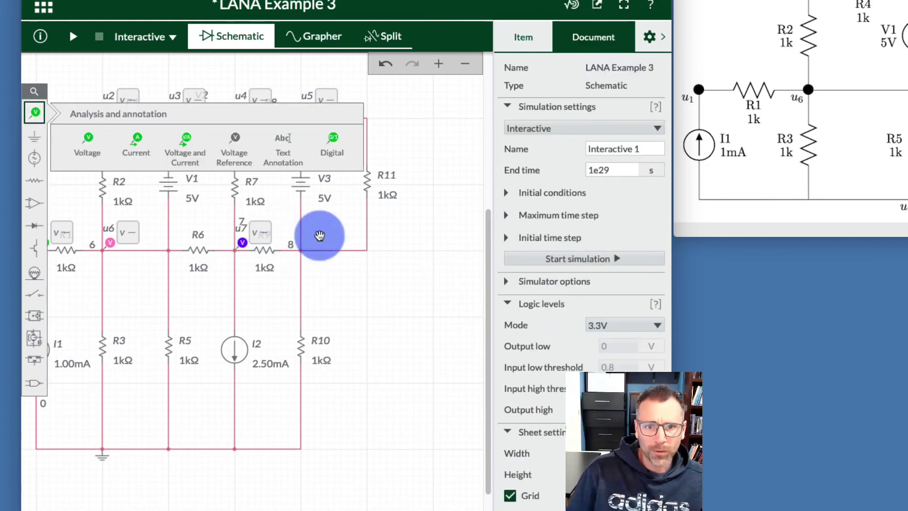
left_click(88, 142)
left_click(313, 235)
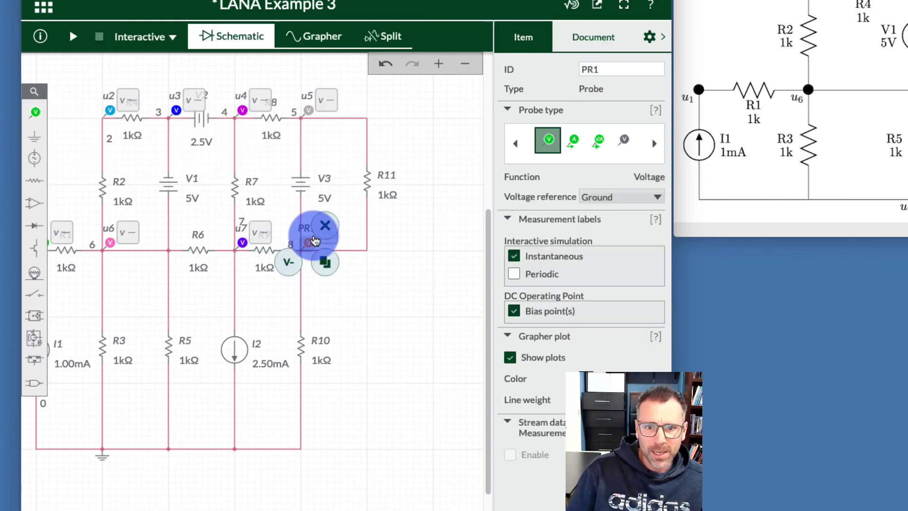
left_click_drag(629, 69, 557, 76)
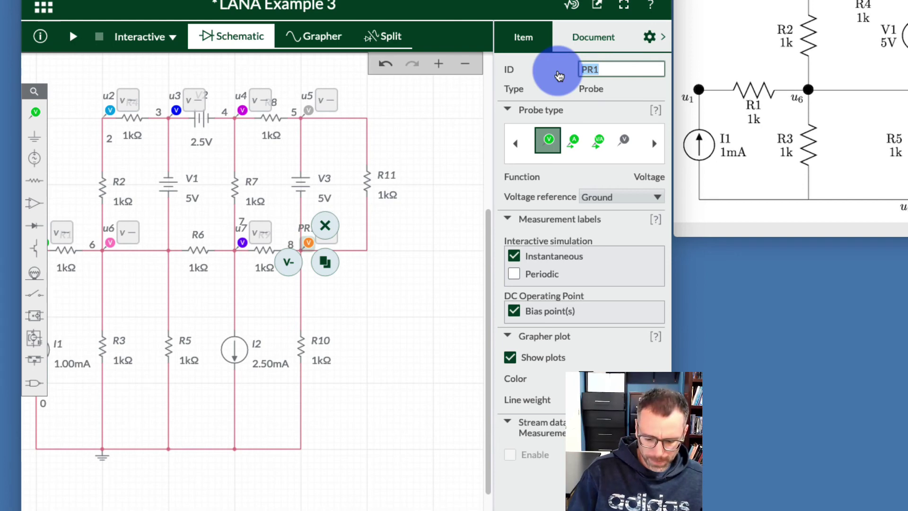
type("u8")
left_click(442, 257)
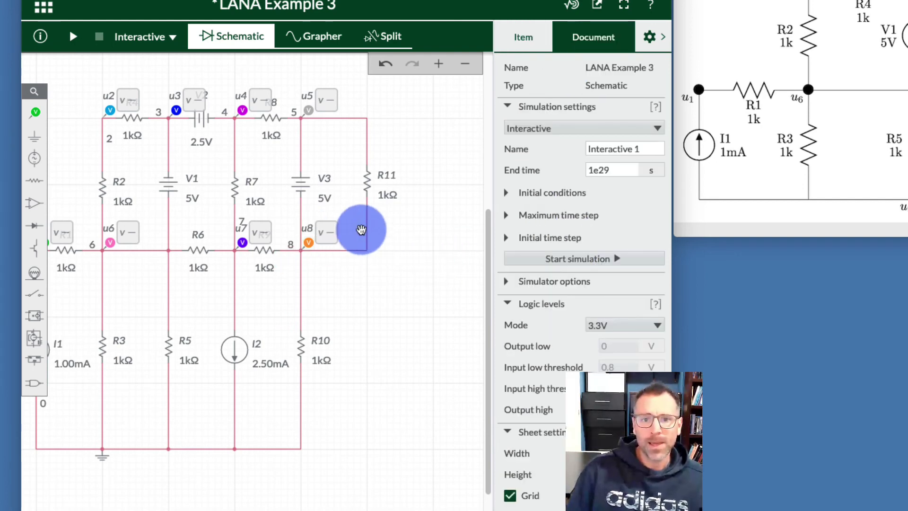
- Enlarge the schematic area by widening the window and hiding the properties, and run the interactive simulation to read the voltages at u1 to u8
left_click_drag(673, 195, 825, 192)
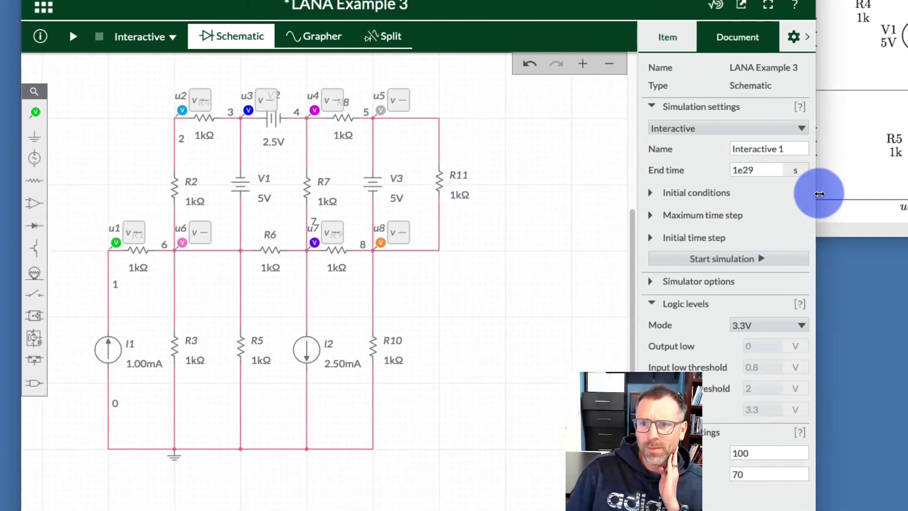
left_click(804, 38)
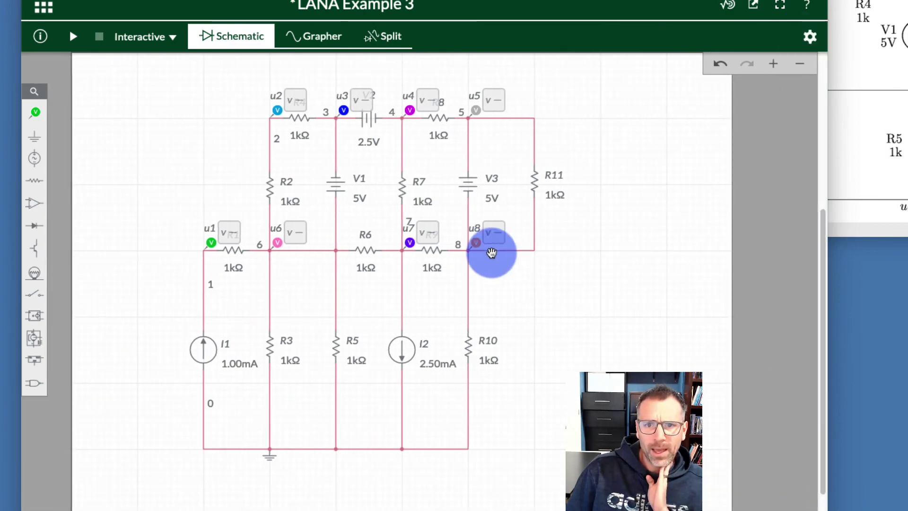
left_click(75, 37)
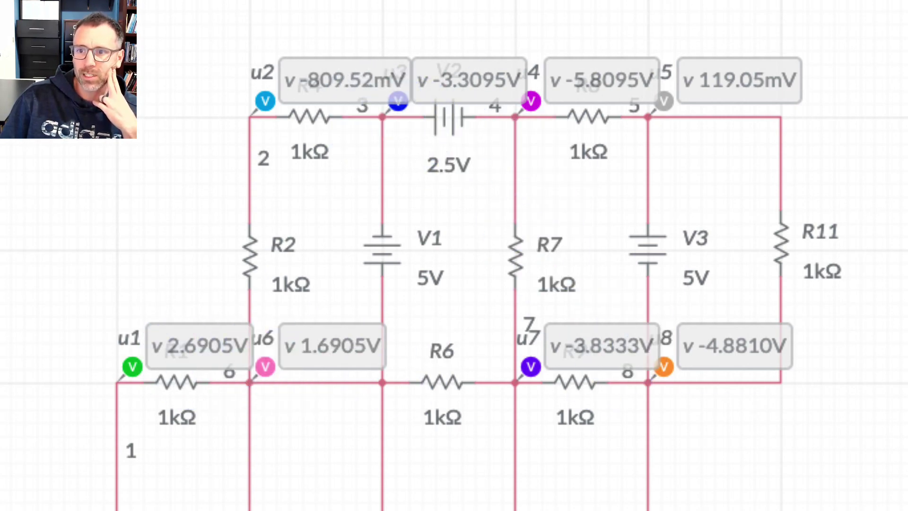
scroll(454, 255, "left", 3)
scroll(555, 144, "right", 3)
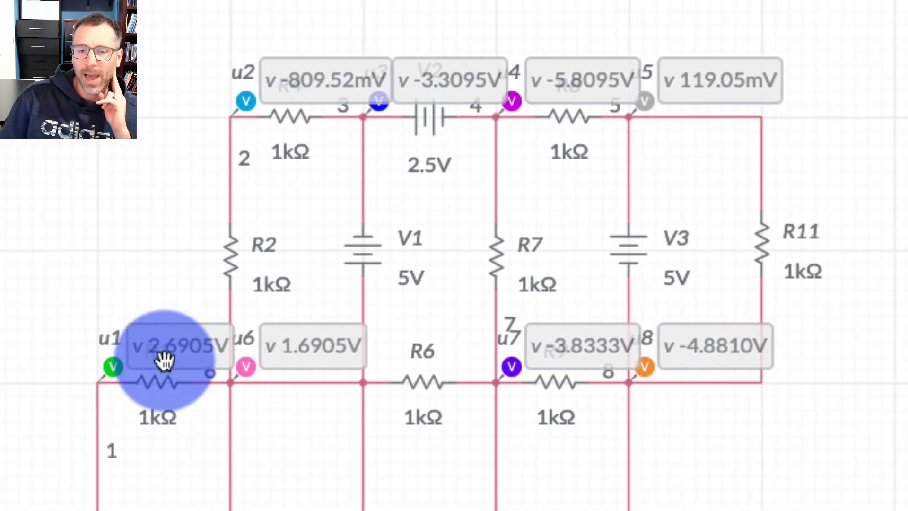